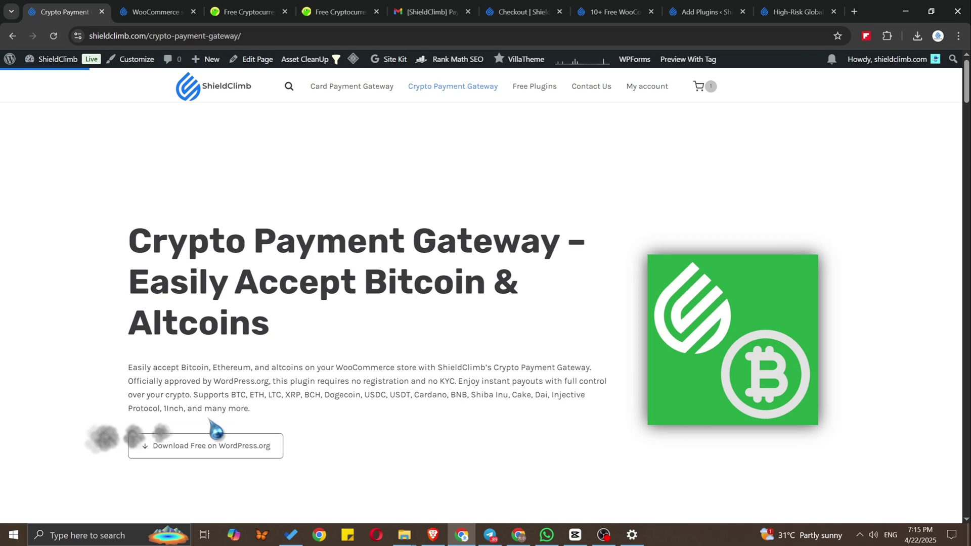
scroll(443, 429, "down", 2)
scroll(448, 421, "down", 2)
scroll(463, 413, "down", 2)
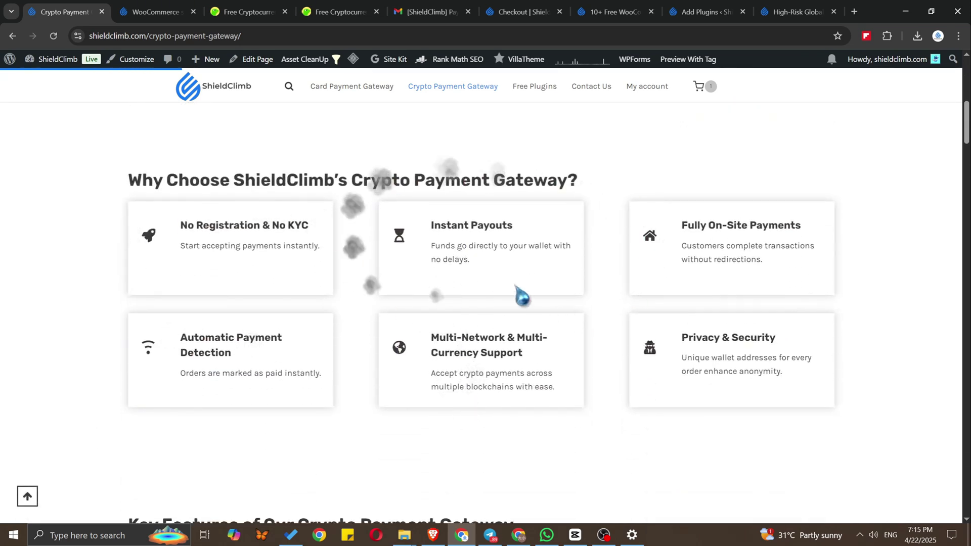
scroll(629, 302, "down", 2)
scroll(604, 310, "down", 2)
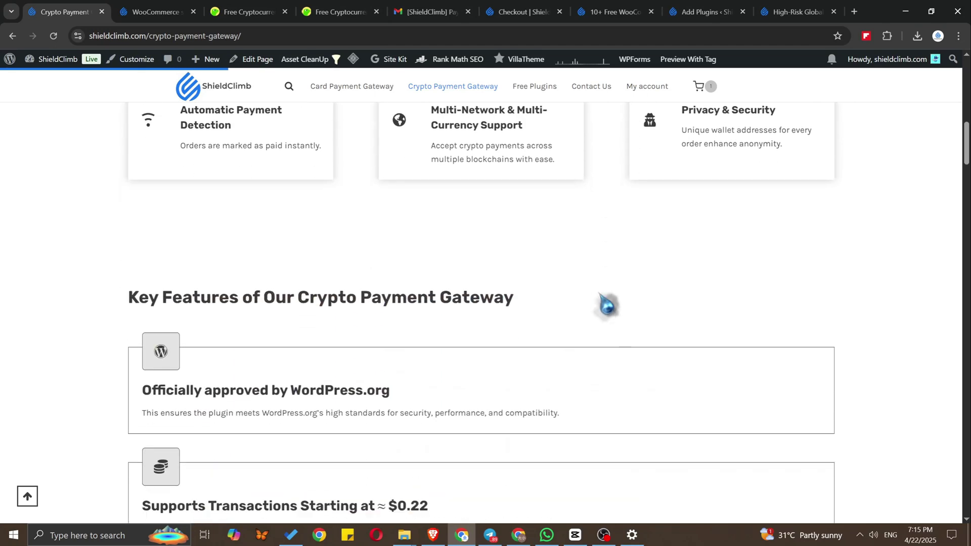
scroll(608, 306, "down", 1)
scroll(611, 301, "down", 2)
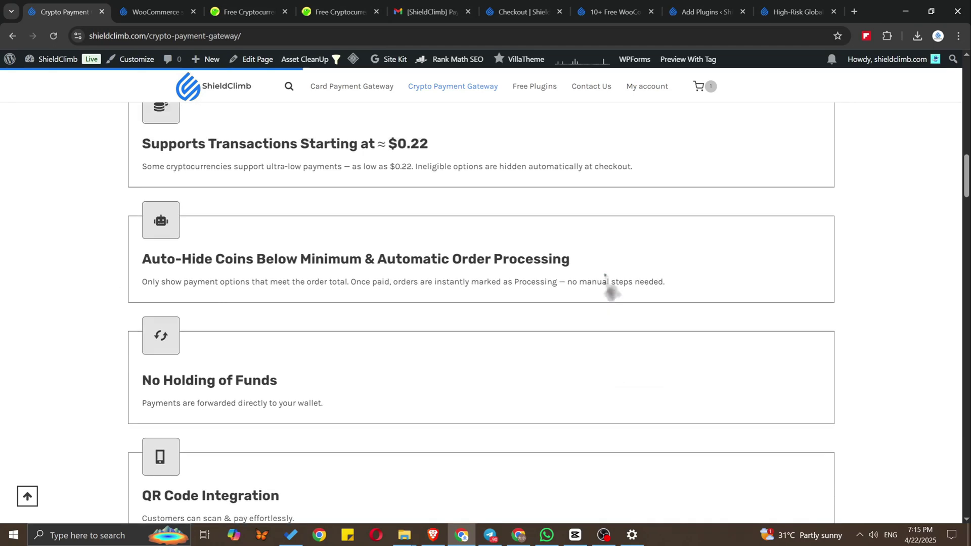
scroll(610, 290, "up", 1)
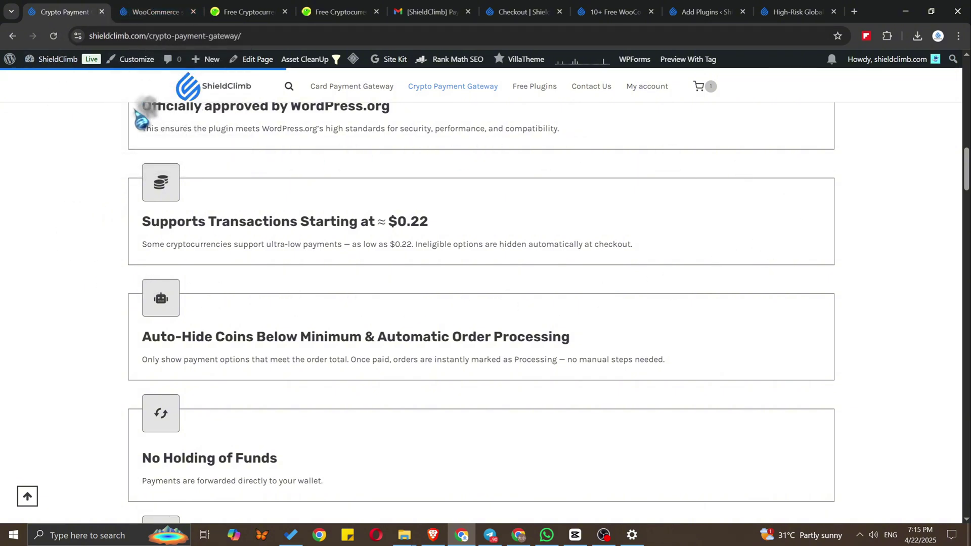
scroll(135, 199, "down", 3)
scroll(137, 197, "down", 2)
scroll(136, 197, "down", 3)
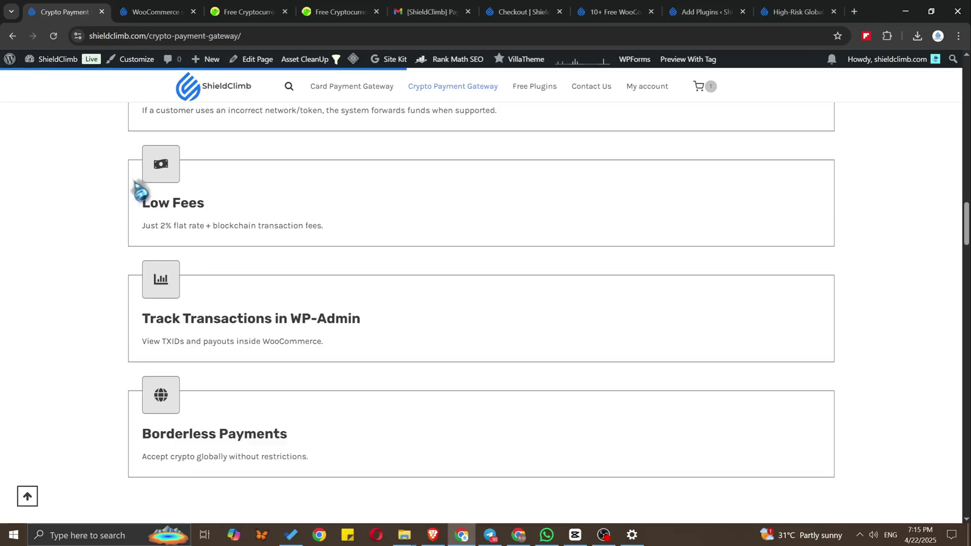
scroll(141, 190, "down", 2)
- Search plugins for 'shieldclimb', then install and activate the ShieldClimb Crypto Payment Gateway
left_click(152, 13)
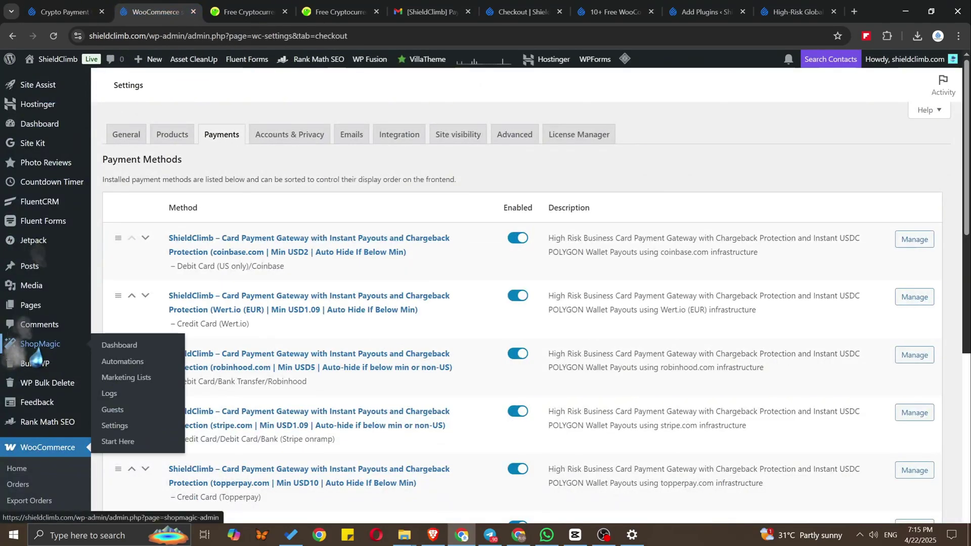
scroll(30, 342, "down", 3)
scroll(48, 358, "down", 2)
scroll(46, 349, "down", 1)
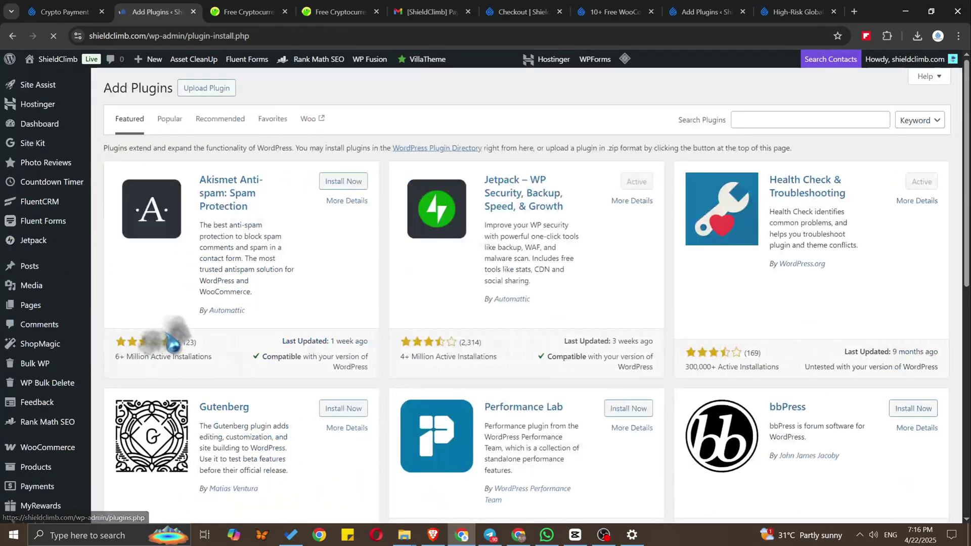
left_click(751, 120)
type("shieldclimb")
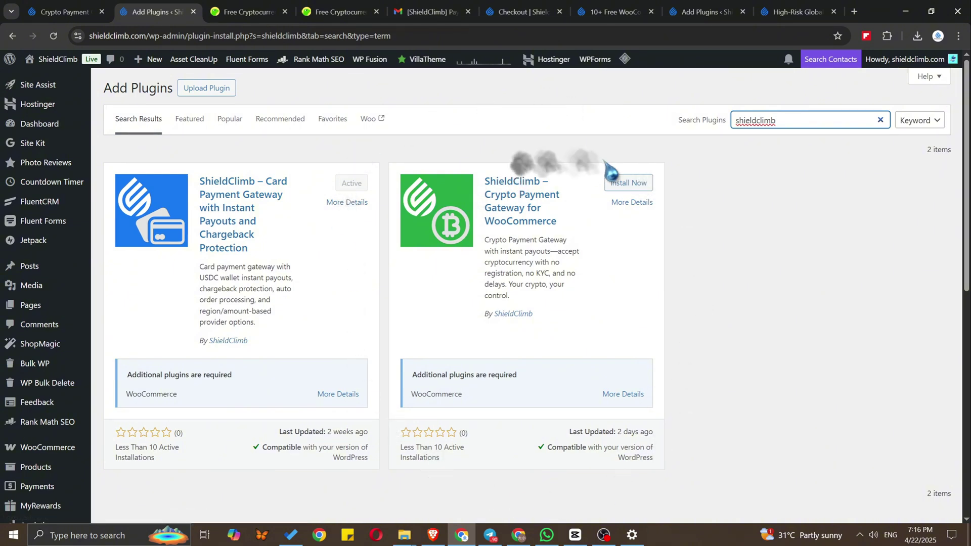
left_click(624, 183)
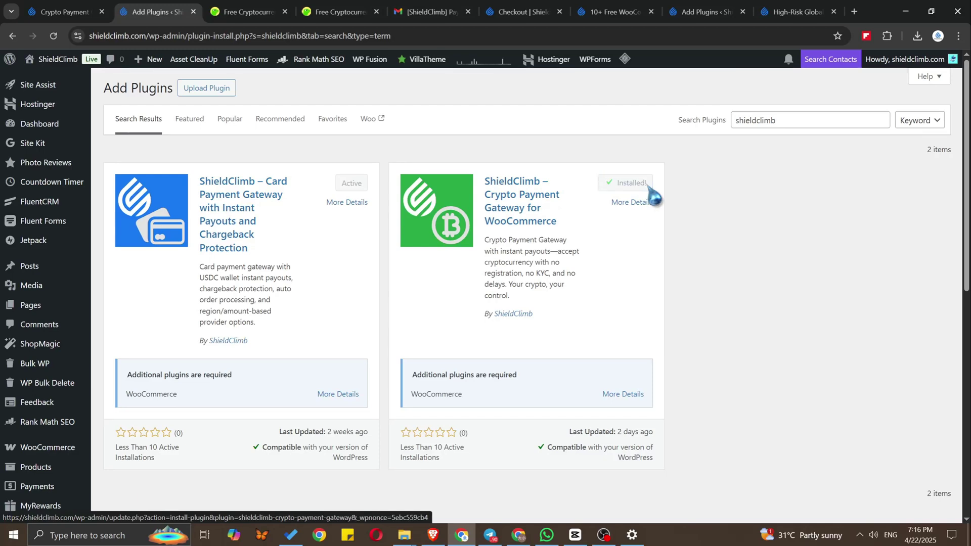
left_click(647, 189)
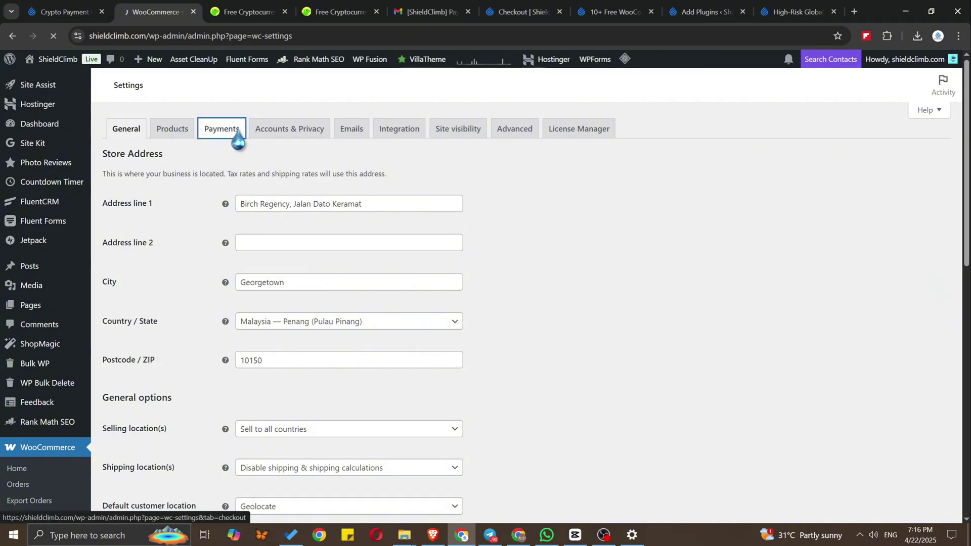
scroll(364, 190, "down", 3)
scroll(422, 195, "down", 2)
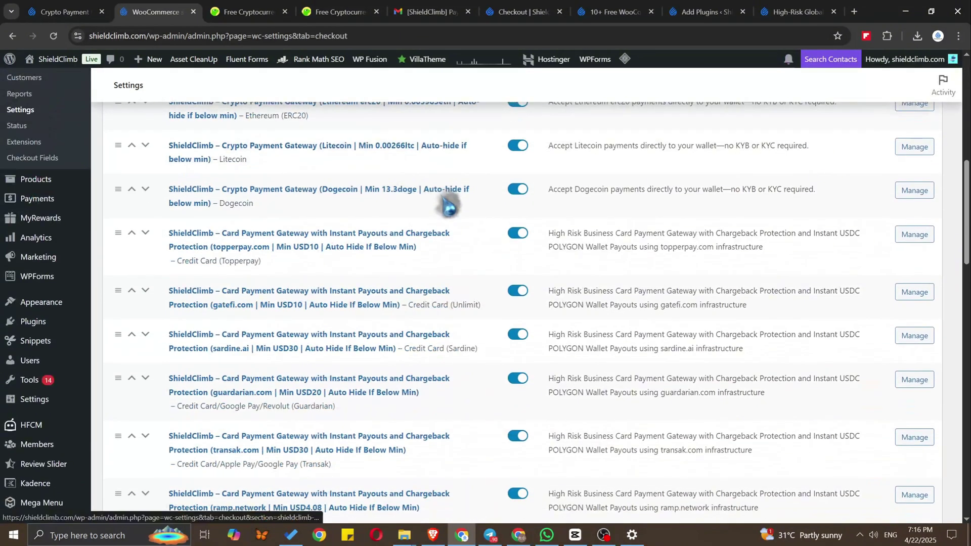
scroll(448, 205, "down", 2)
scroll(450, 205, "down", 2)
scroll(455, 200, "down", 2)
scroll(457, 196, "down", 2)
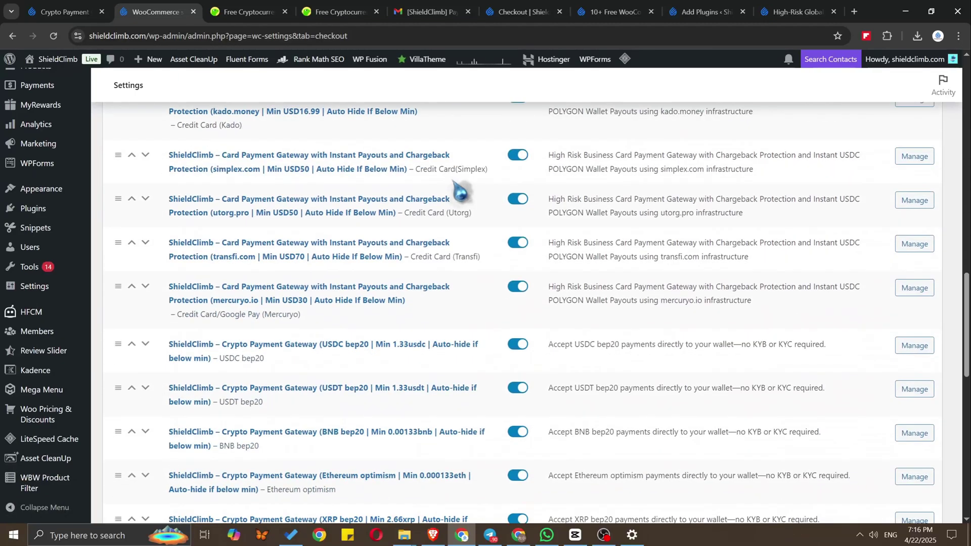
scroll(461, 194, "down", 4)
scroll(460, 194, "down", 3)
scroll(461, 195, "up", 3)
scroll(461, 196, "up", 2)
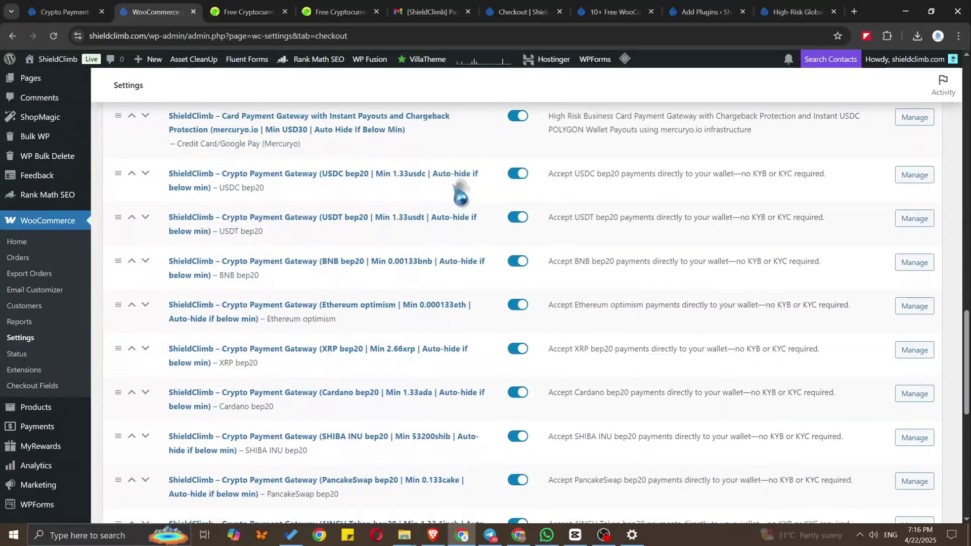
scroll(460, 195, "up", 3)
scroll(445, 217, "up", 3)
scroll(444, 223, "up", 3)
scroll(425, 245, "up", 2)
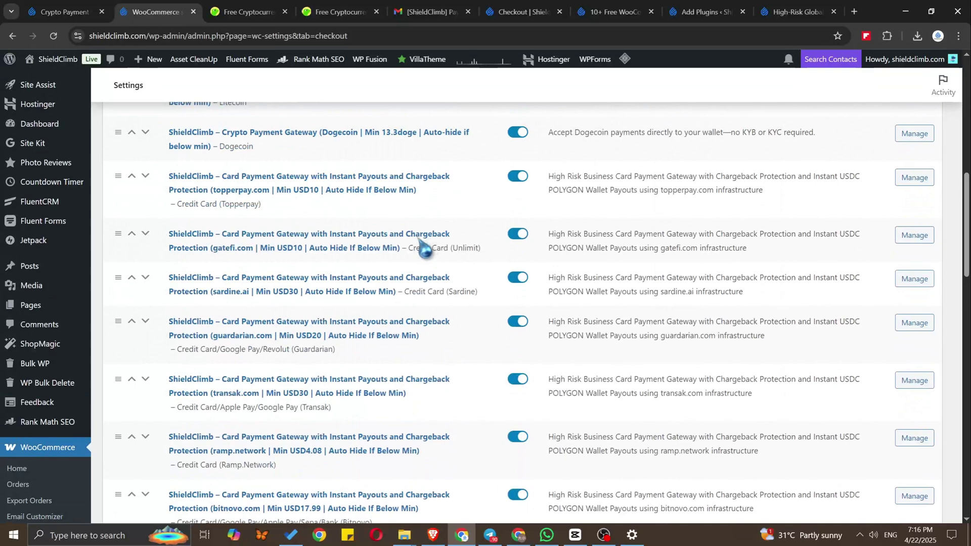
scroll(422, 247, "up", 1)
scroll(412, 256, "up", 1)
scroll(403, 260, "up", 1)
scroll(412, 260, "up", 1)
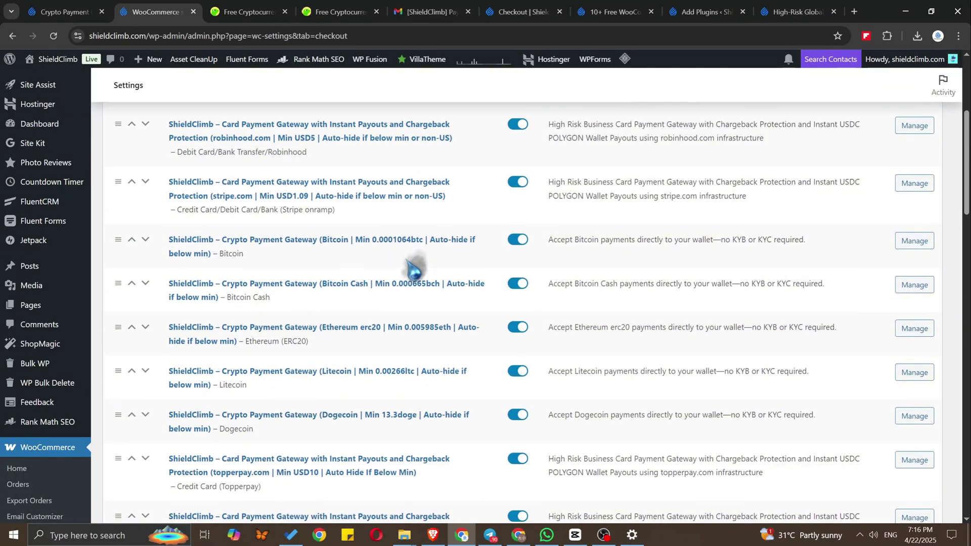
scroll(410, 304, "down", 1)
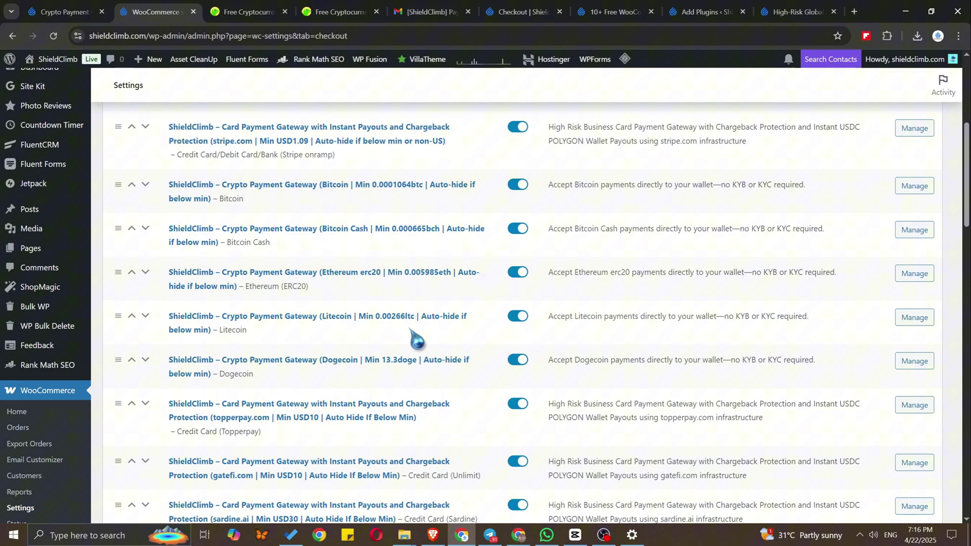
left_click(262, 12)
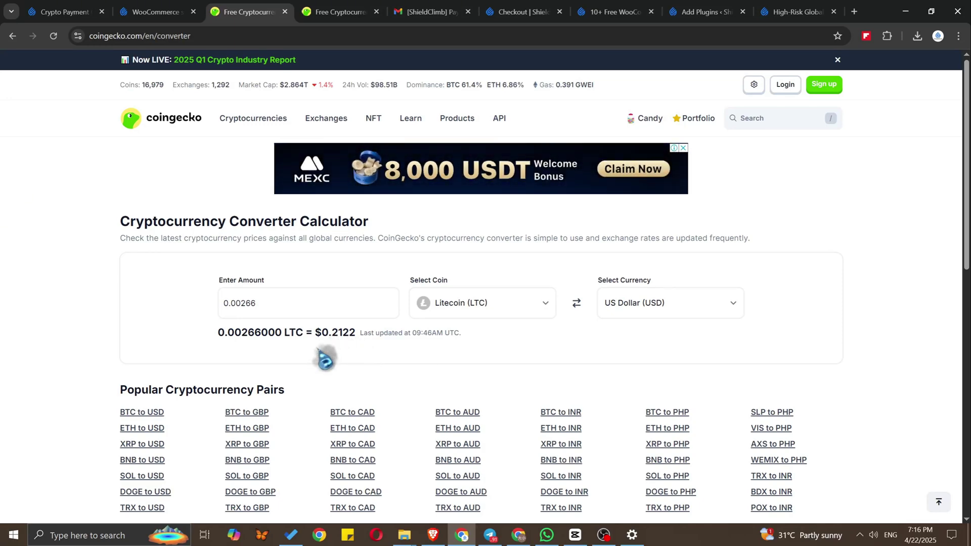
left_click(152, 12)
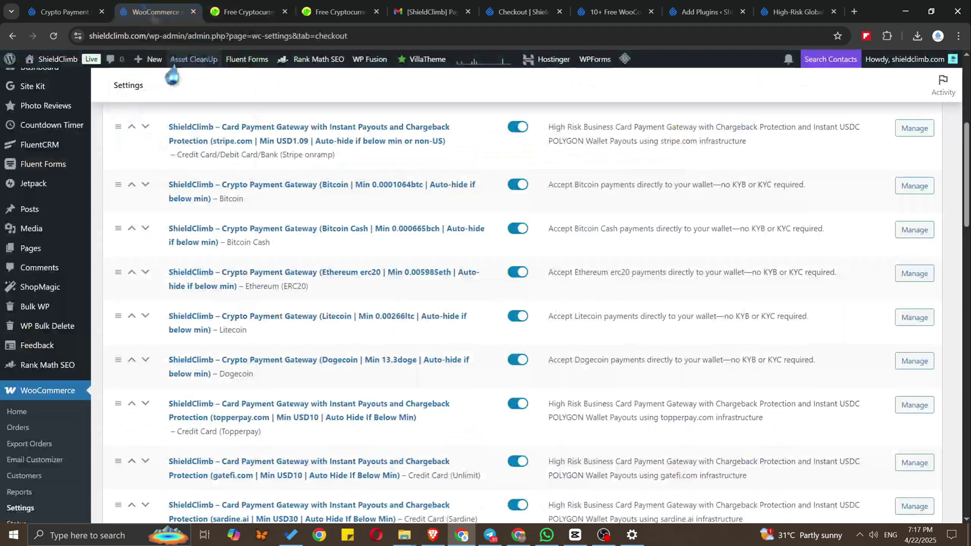
scroll(346, 329, "down", 5)
scroll(364, 320, "down", 3)
scroll(367, 315, "down", 3)
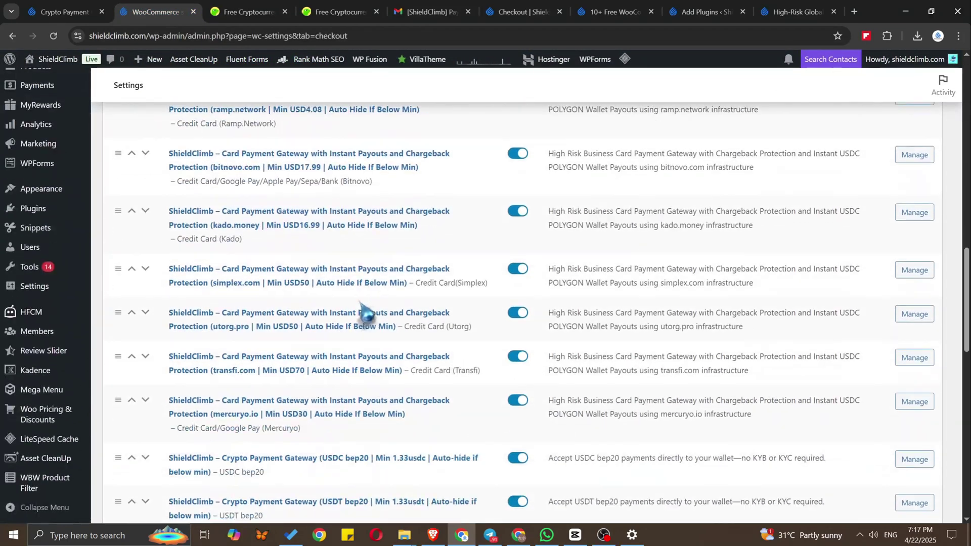
scroll(367, 315, "down", 3)
scroll(364, 282, "down", 2)
scroll(369, 275, "down", 1)
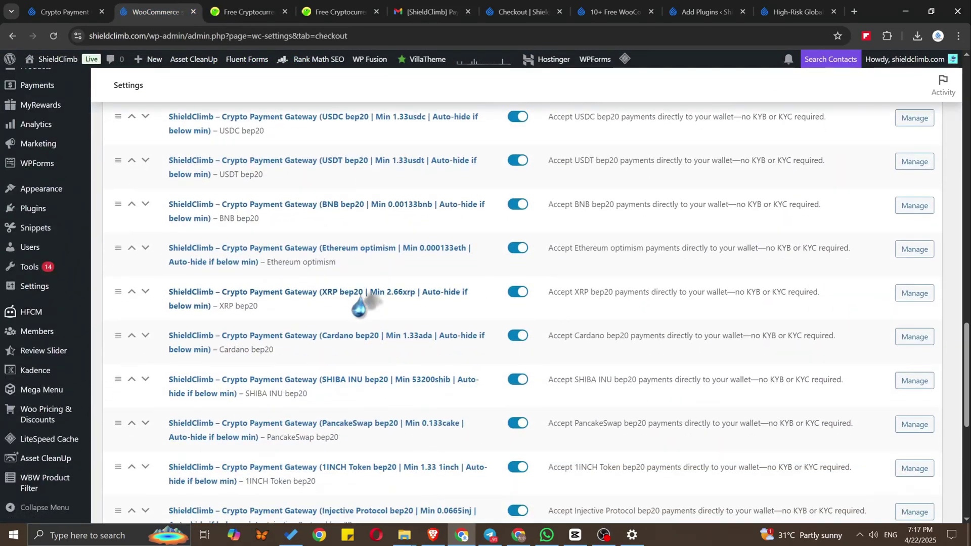
left_click(326, 12)
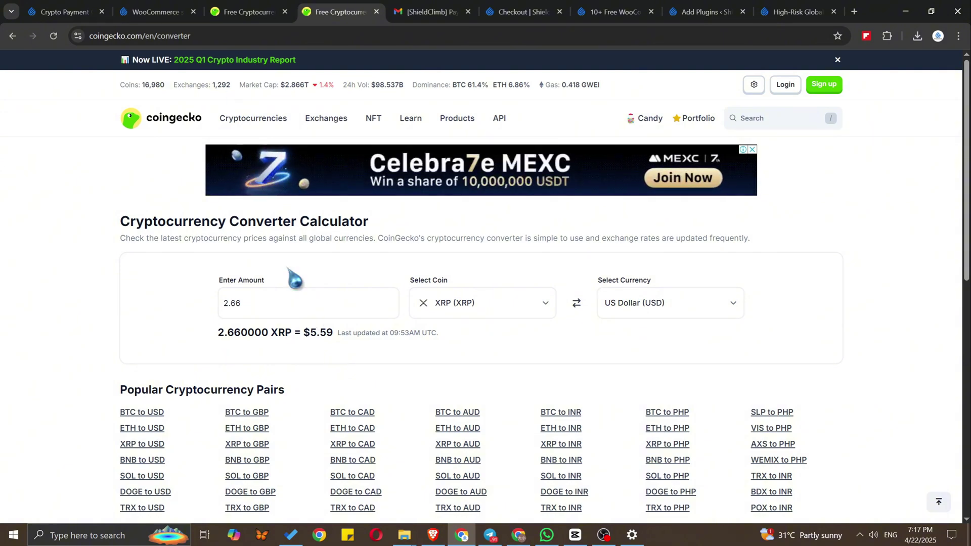
key("ctrl+2")
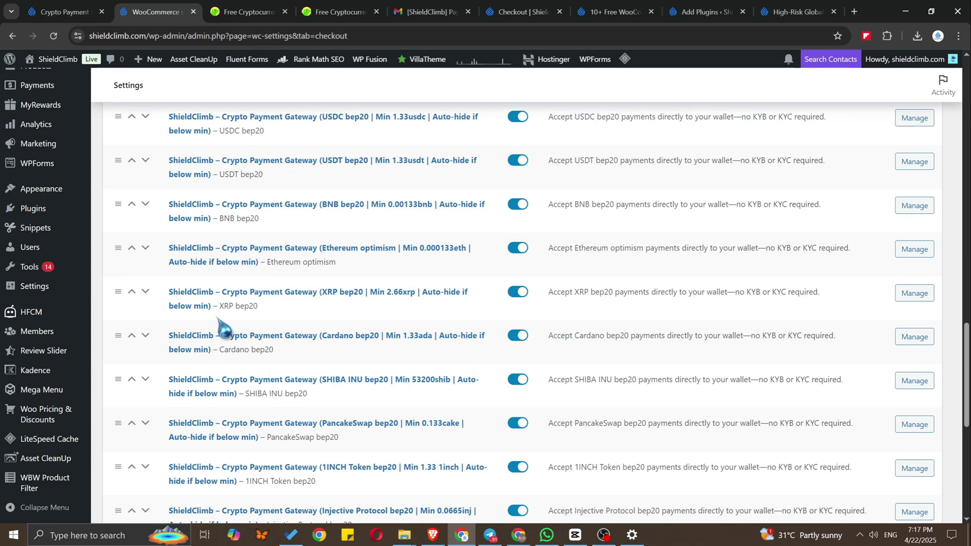
- Move BNB bep20 to the top of the gateway order and restore SHIBA INU bep20's position
left_click(131, 204)
left_click(132, 160)
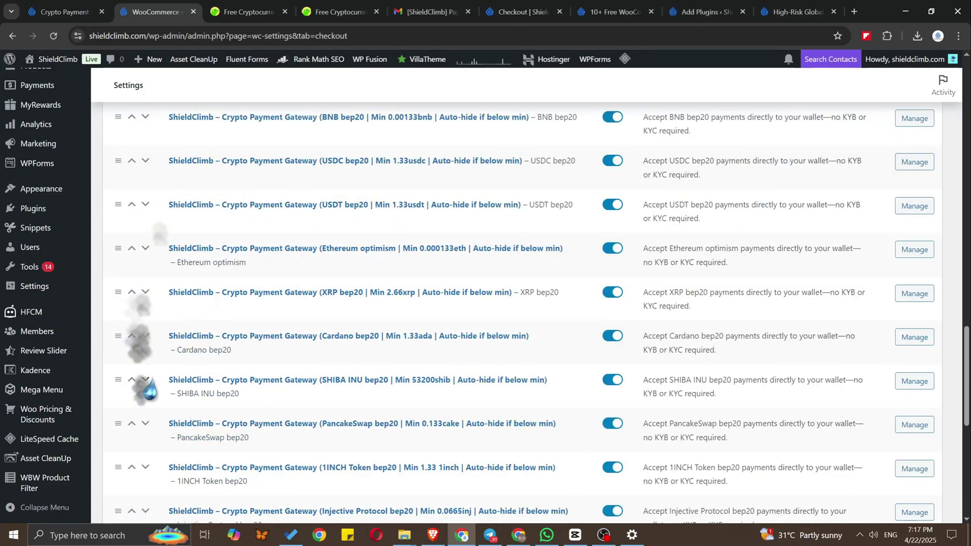
scroll(161, 371, "down", 1)
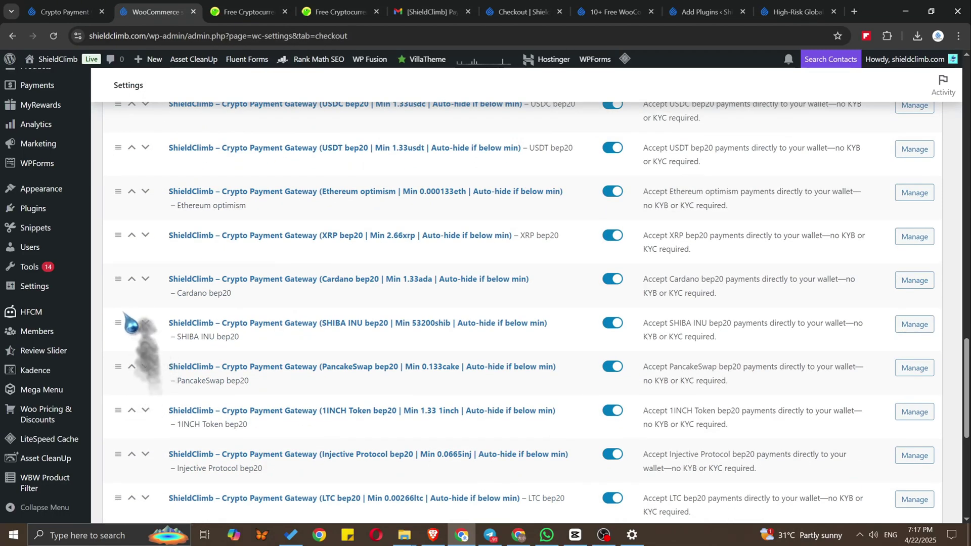
left_click(145, 323)
left_click(131, 367)
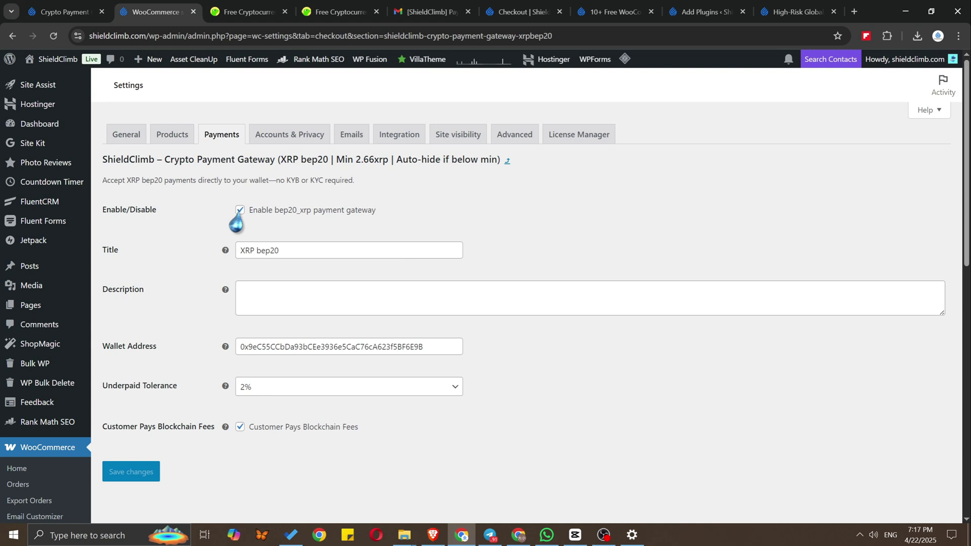
- Highlight the XRP bep20 wallet address, view its gateway-enabled Gmail notification, and return to the Payments list
left_click_drag(416, 349, 262, 356)
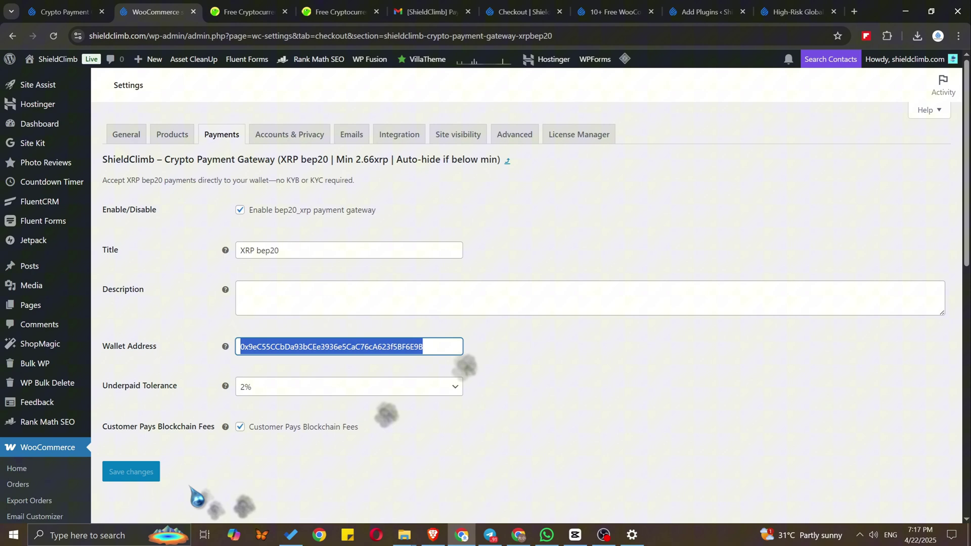
left_click(147, 478)
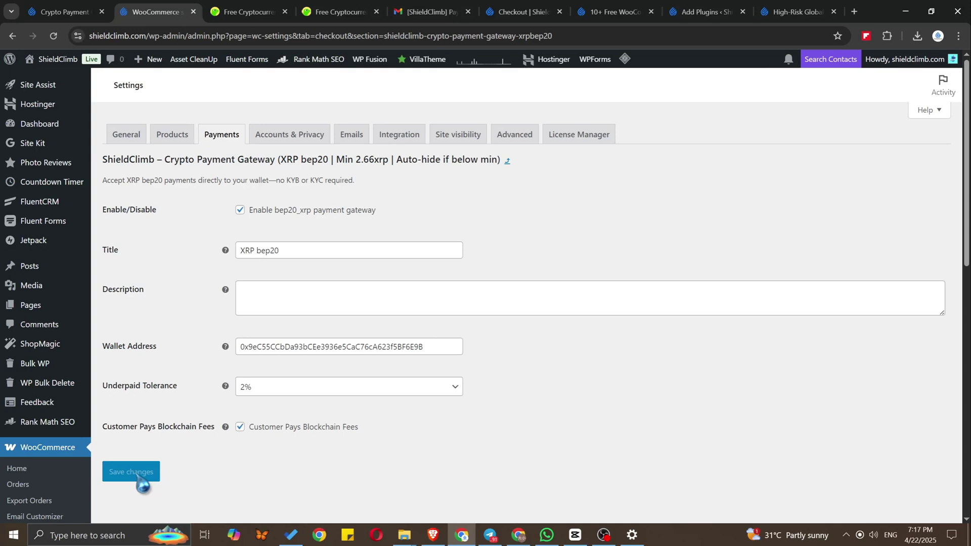
left_click(428, 12)
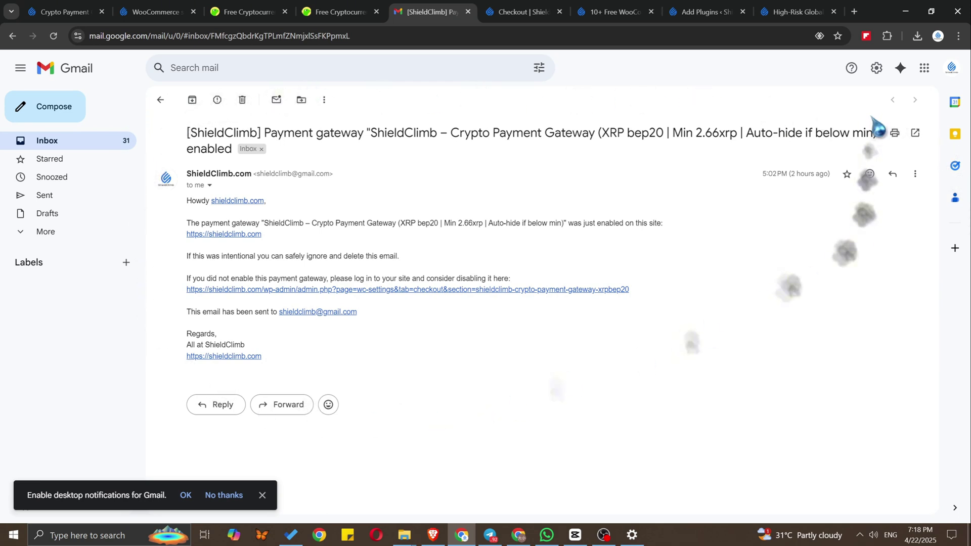
left_click(159, 12)
left_click(212, 135)
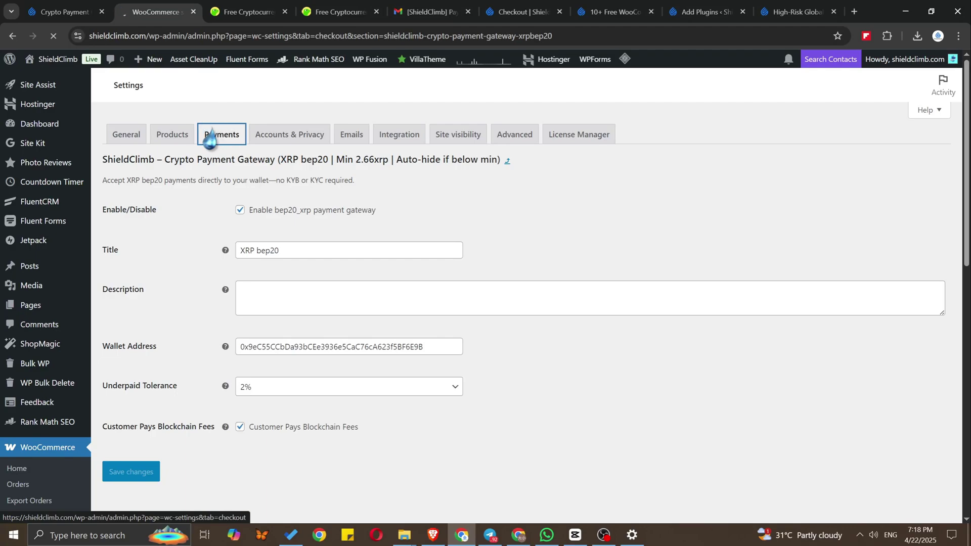
scroll(336, 196, "down", 5)
scroll(336, 219, "down", 3)
scroll(345, 219, "down", 2)
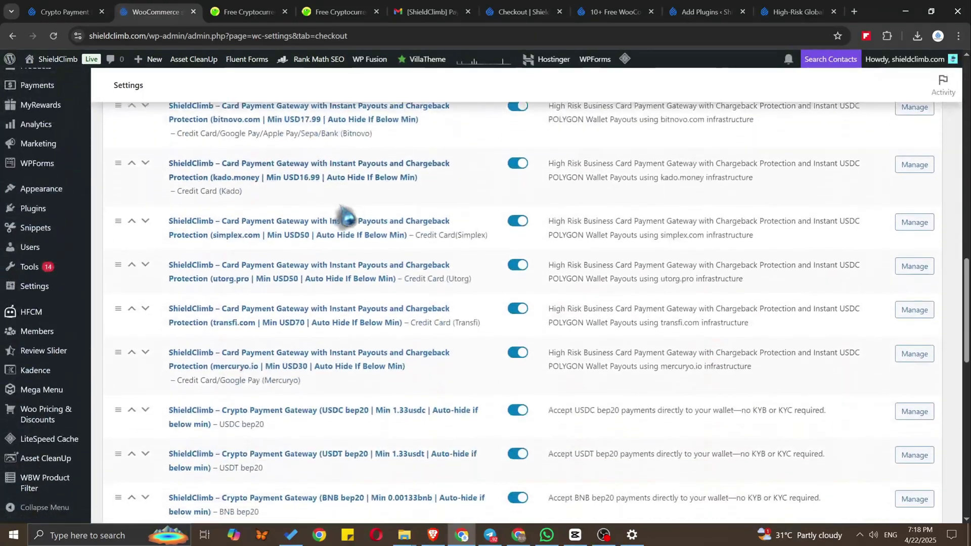
scroll(346, 218, "down", 4)
scroll(357, 190, "down", 1)
scroll(331, 303, "down", 1)
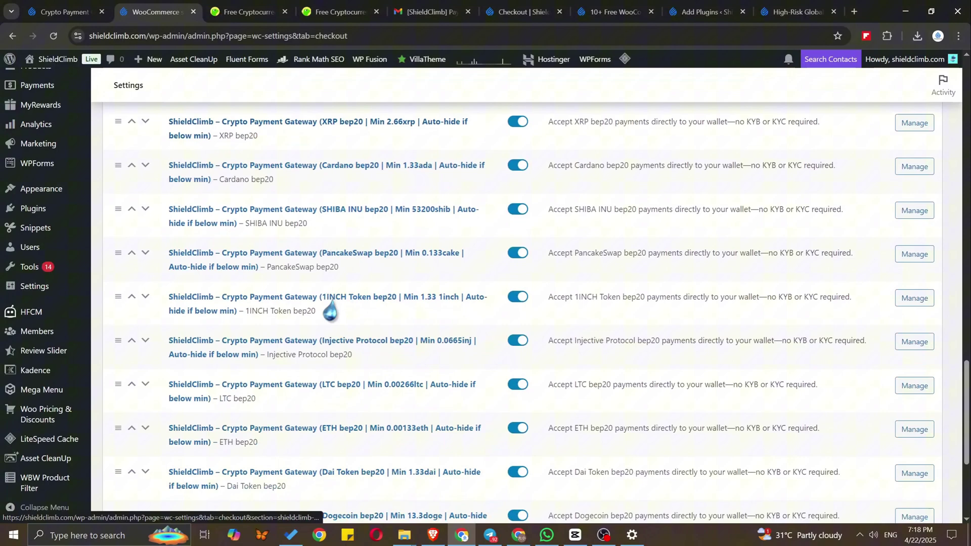
scroll(329, 307, "down", 1)
scroll(329, 307, "down", 2)
scroll(330, 307, "up", 2)
scroll(332, 305, "up", 1)
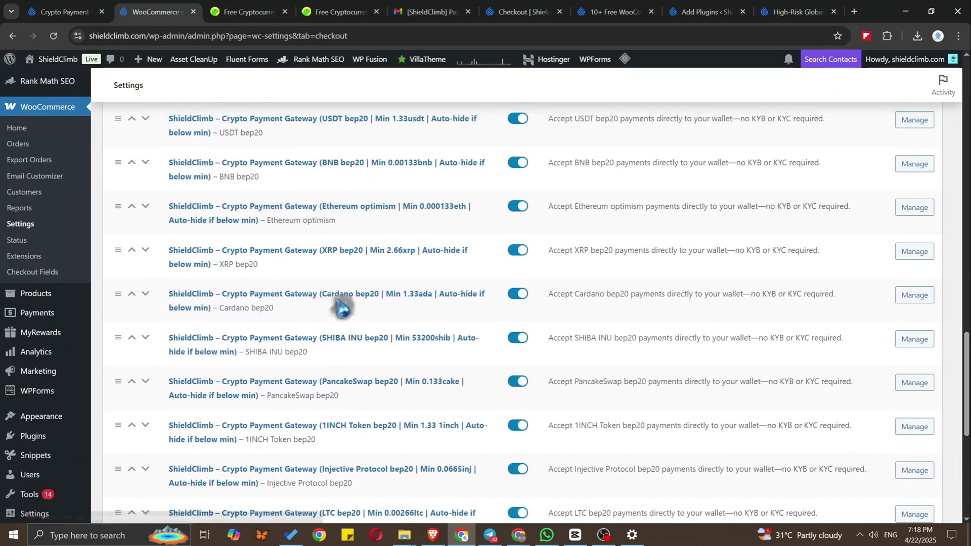
scroll(334, 305, "up", 1)
scroll(334, 303, "up", 1)
scroll(335, 306, "up", 2)
scroll(333, 306, "up", 1)
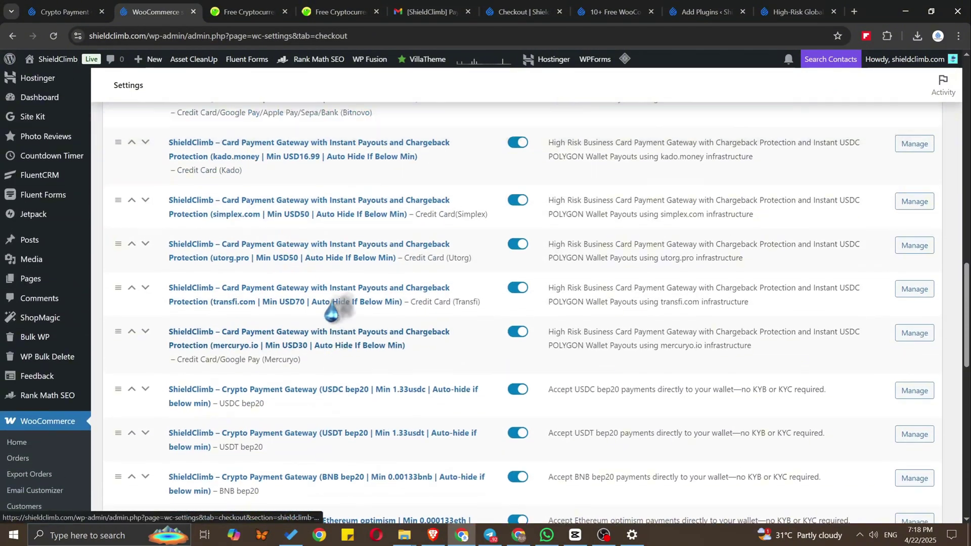
scroll(333, 306, "up", 1)
scroll(336, 318, "down", 5)
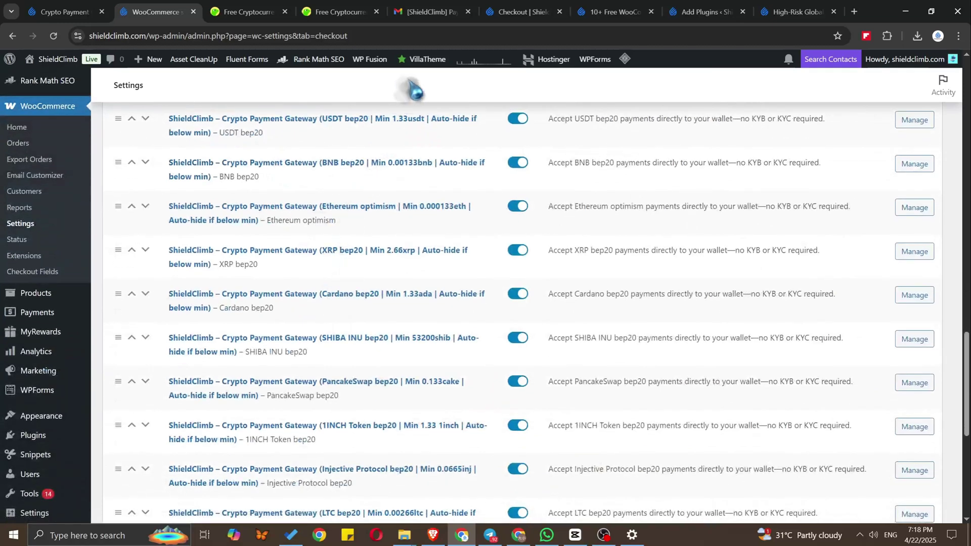
- Switch to the store's Checkout page to review its card and bep20 crypto payment options
left_click(529, 13)
scroll(527, 191, "down", 3)
scroll(535, 195, "up", 1)
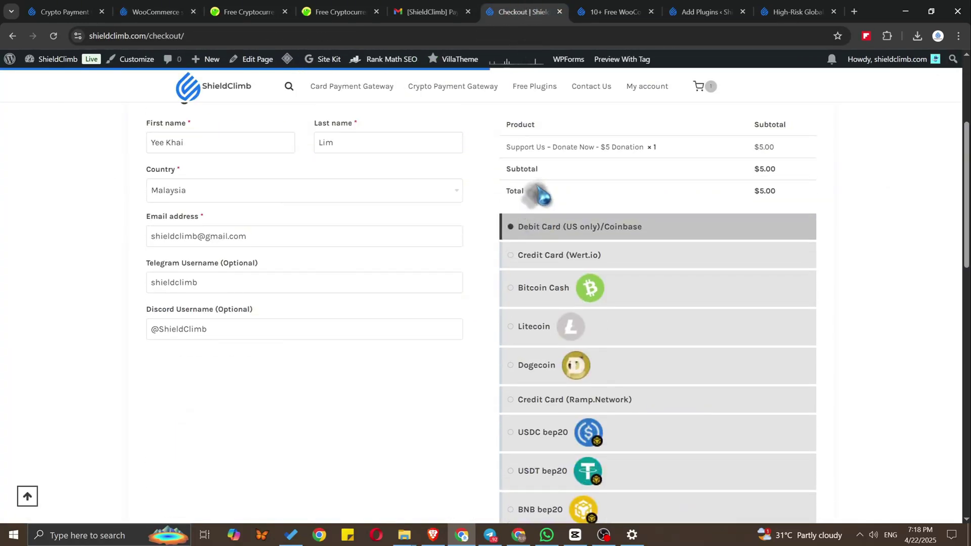
scroll(620, 242, "down", 1)
scroll(633, 203, "down", 1)
scroll(633, 203, "down", 1)
scroll(639, 205, "down", 1)
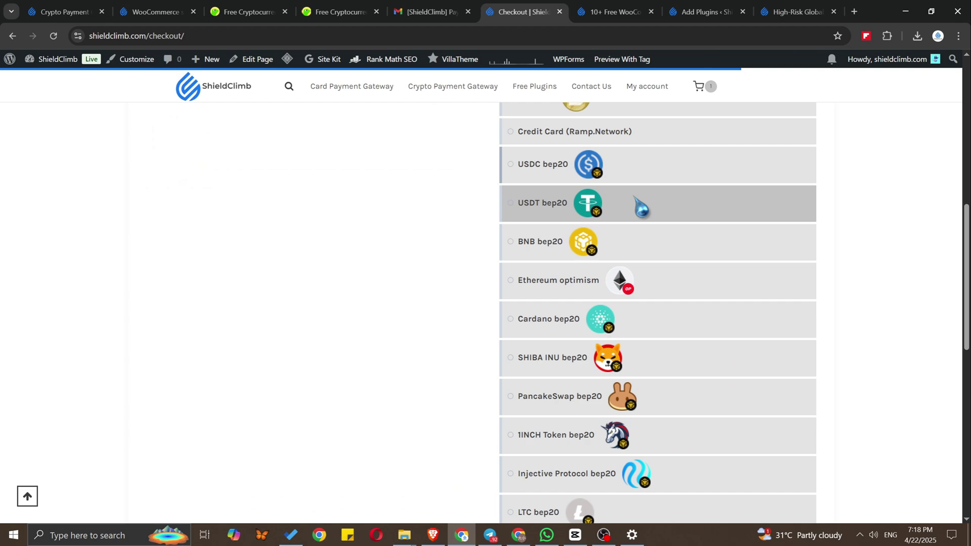
scroll(639, 205, "down", 1)
scroll(642, 210, "down", 1)
scroll(650, 216, "down", 1)
scroll(668, 242, "up", 2)
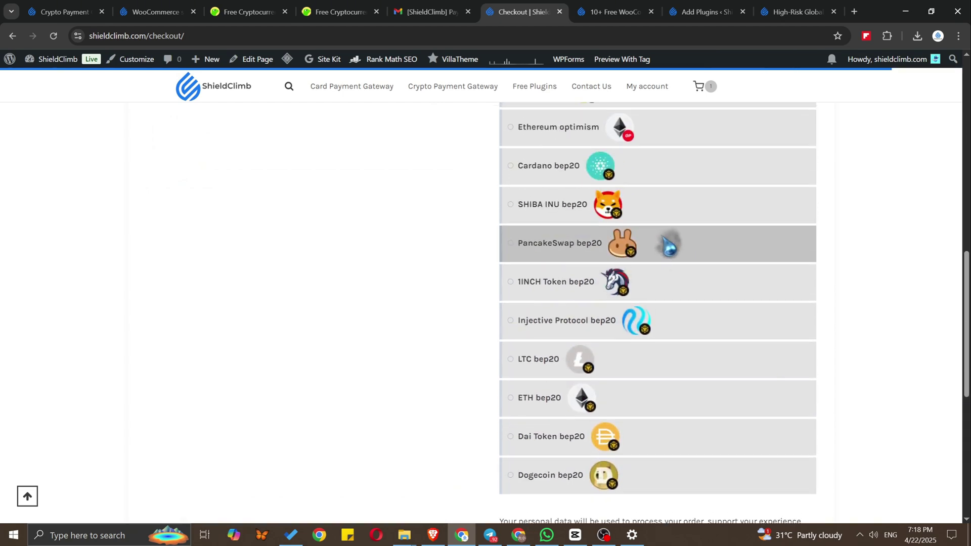
scroll(667, 250, "up", 1)
scroll(668, 247, "up", 2)
scroll(668, 244, "up", 1)
scroll(670, 253, "up", 2)
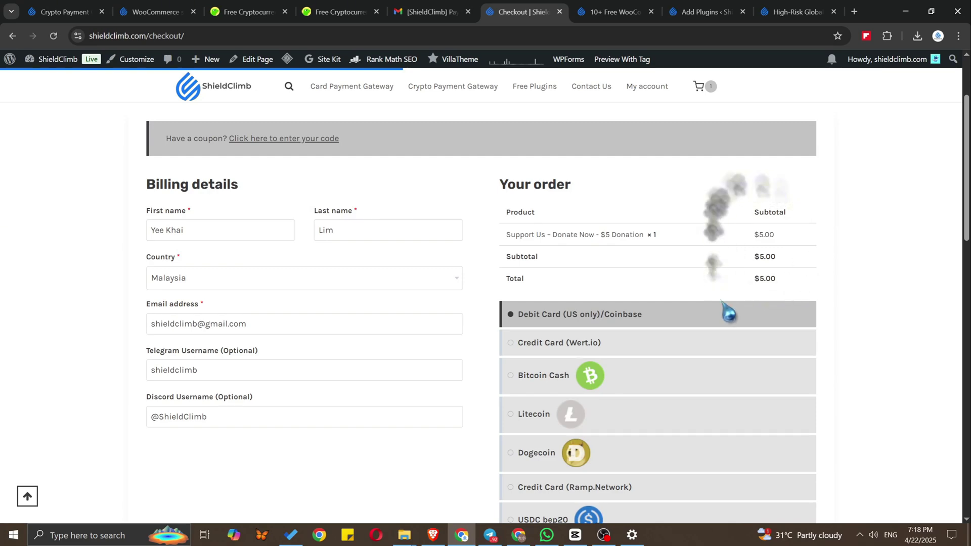
scroll(759, 297, "down", 3)
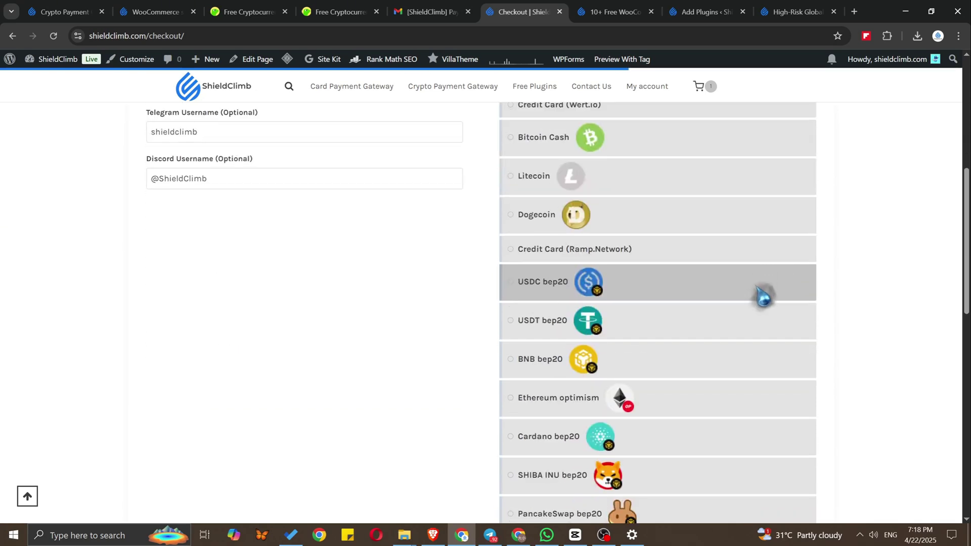
scroll(764, 296, "down", 5)
scroll(763, 293, "down", 1)
scroll(756, 283, "up", 2)
scroll(754, 283, "up", 1)
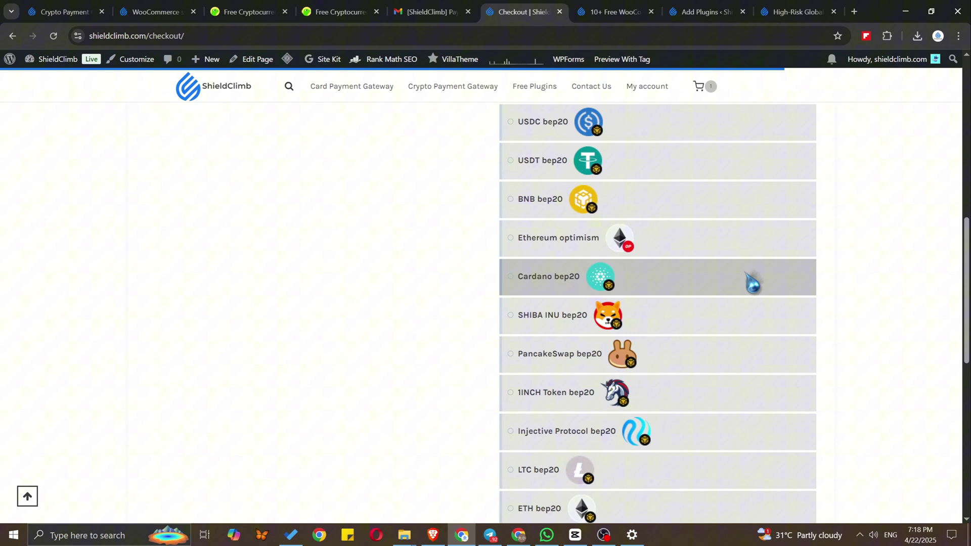
scroll(744, 273, "up", 2)
scroll(731, 255, "up", 1)
scroll(719, 178, "up", 1)
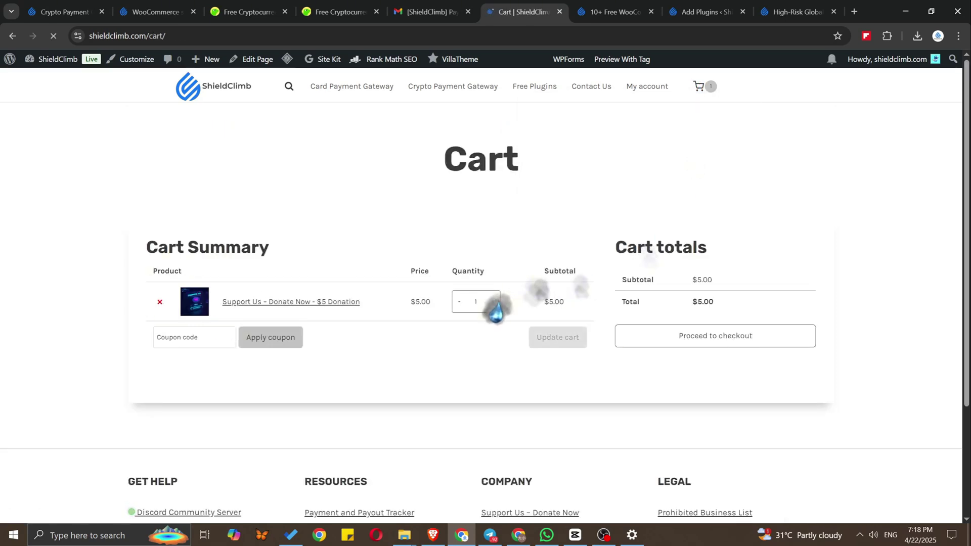
- Raise the $5 donation quantity to 2 for a $10.00 cart total and proceed to checkout
left_click(494, 301)
left_click(557, 337)
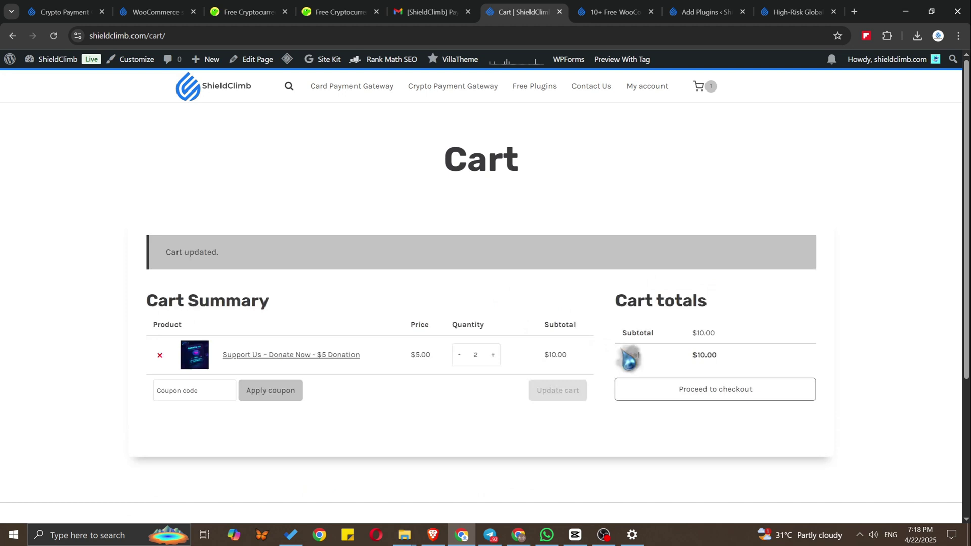
left_click(729, 265)
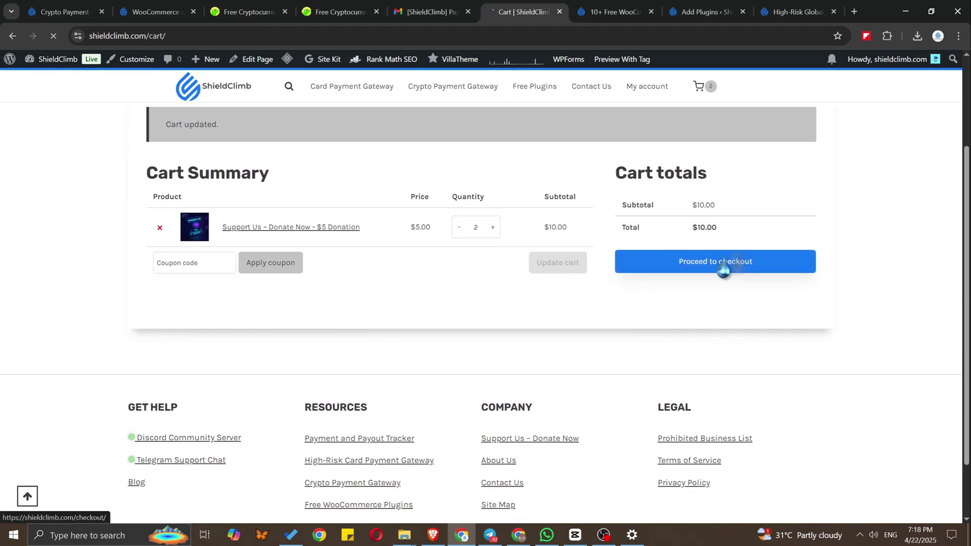
scroll(842, 295, "down", 3)
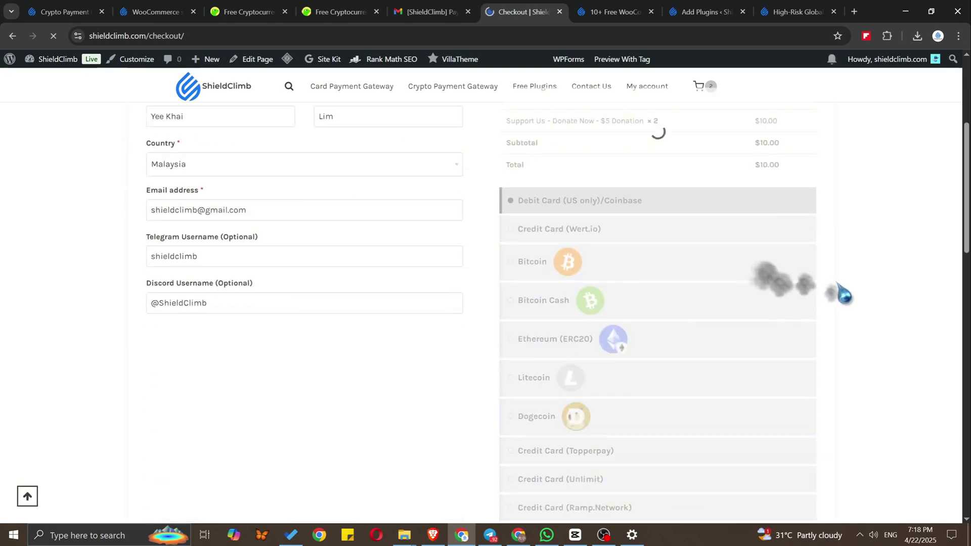
scroll(842, 295, "down", 3)
scroll(844, 294, "down", 2)
scroll(784, 269, "down", 3)
scroll(728, 251, "up", 1)
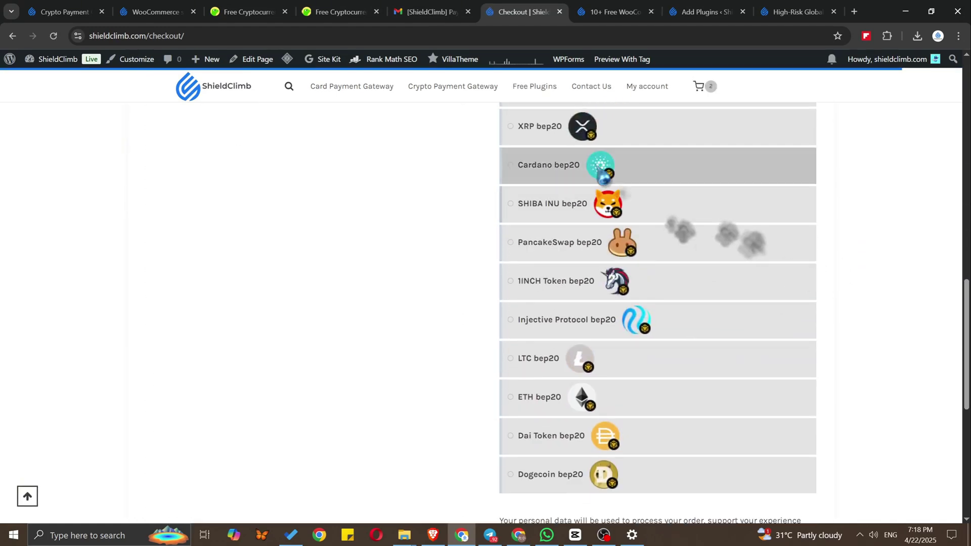
scroll(581, 137, "down", 1)
scroll(582, 148, "down", 2)
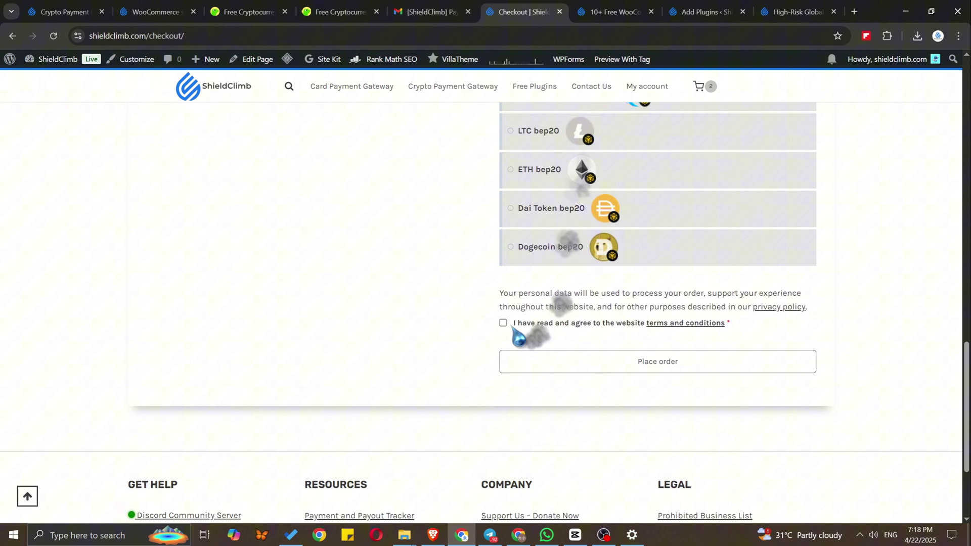
- Place the $10.00 order with XRP bep20, reaching the QR payment page for 4.877932 XRP
left_click(622, 364)
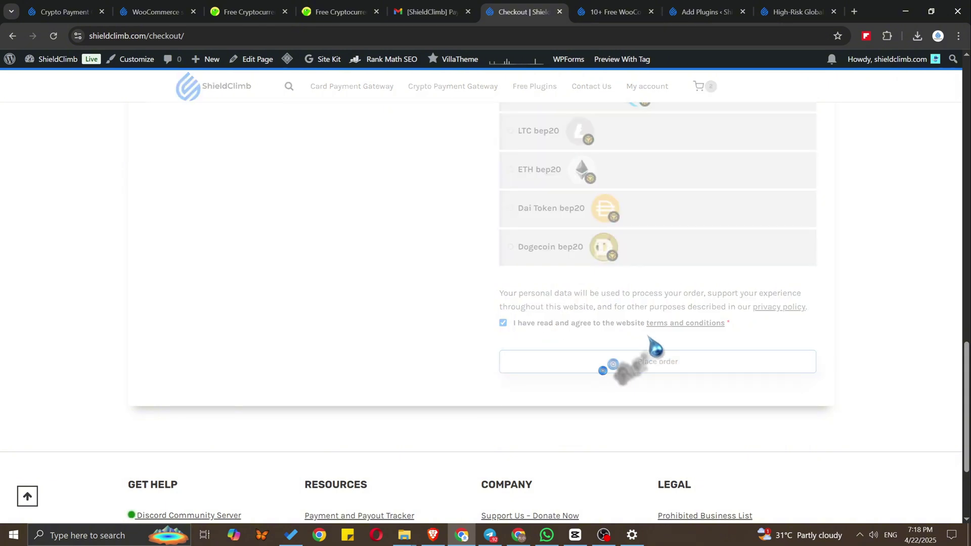
scroll(657, 332, "up", 2)
scroll(660, 326, "up", 2)
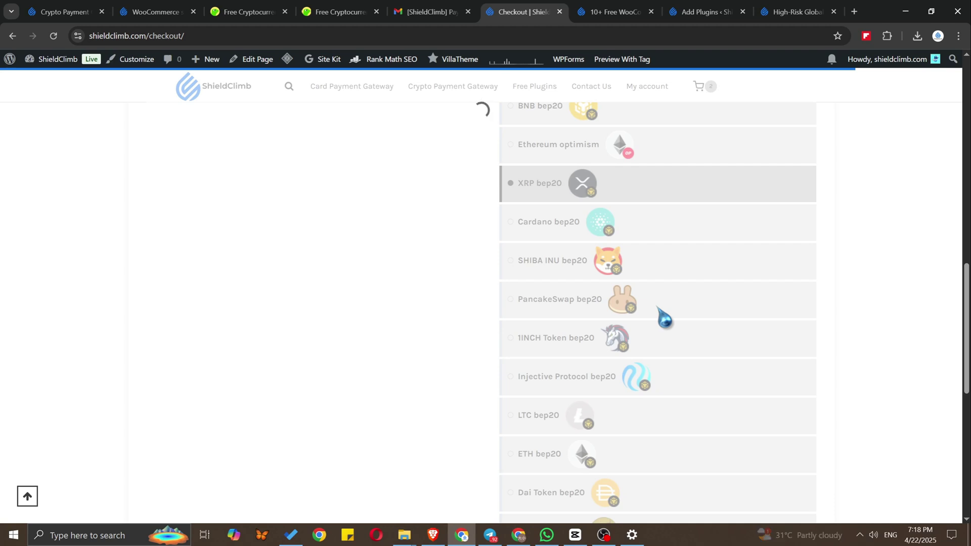
scroll(660, 313, "down", 2)
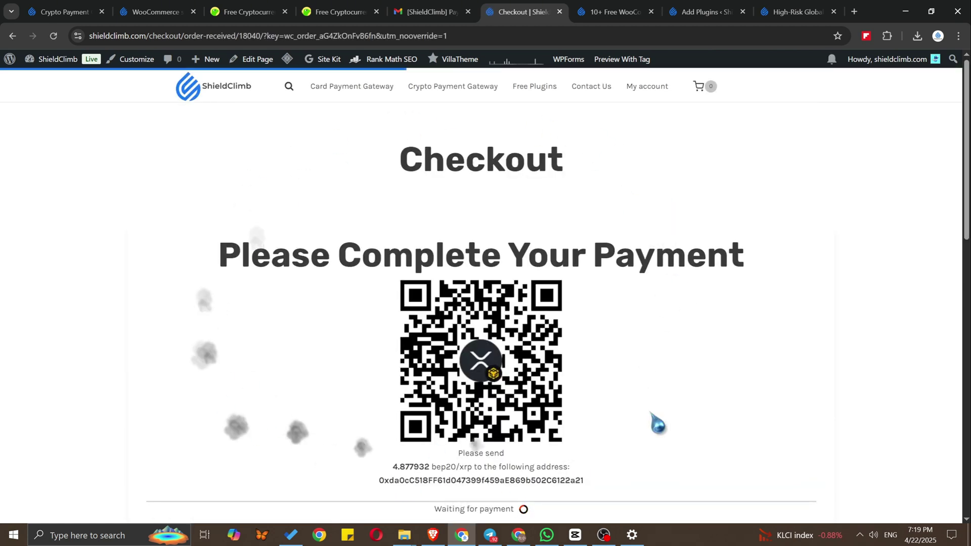
scroll(659, 421, "down", 2)
scroll(673, 402, "down", 1)
scroll(675, 396, "up", 1)
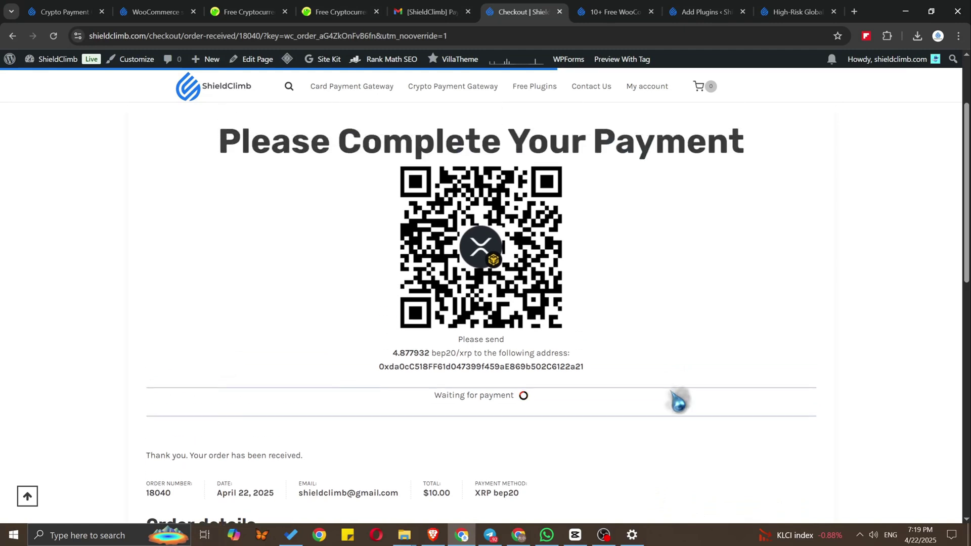
scroll(678, 402, "up", 2)
scroll(677, 402, "down", 1)
scroll(678, 402, "down", 2)
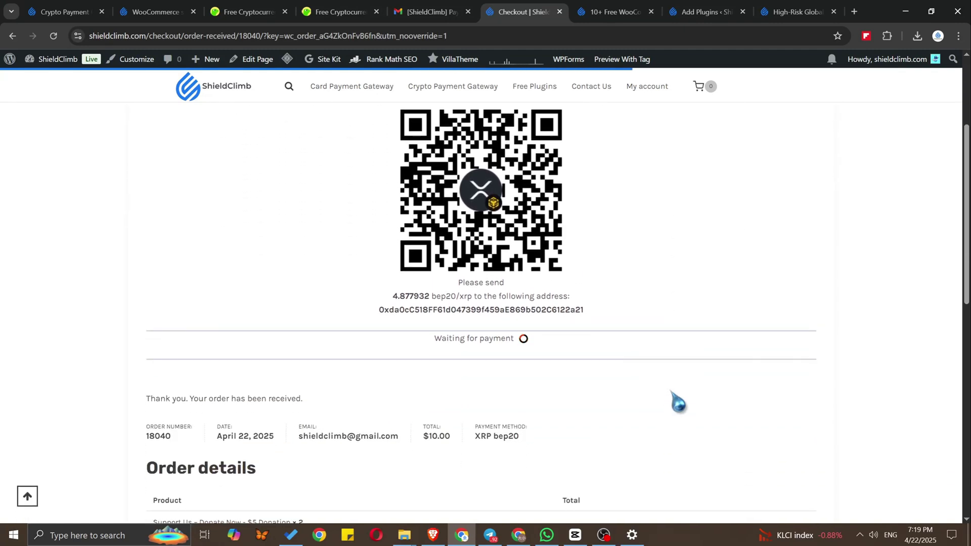
scroll(678, 402, "up", 1)
scroll(678, 402, "up", 1)
scroll(678, 402, "up", 1)
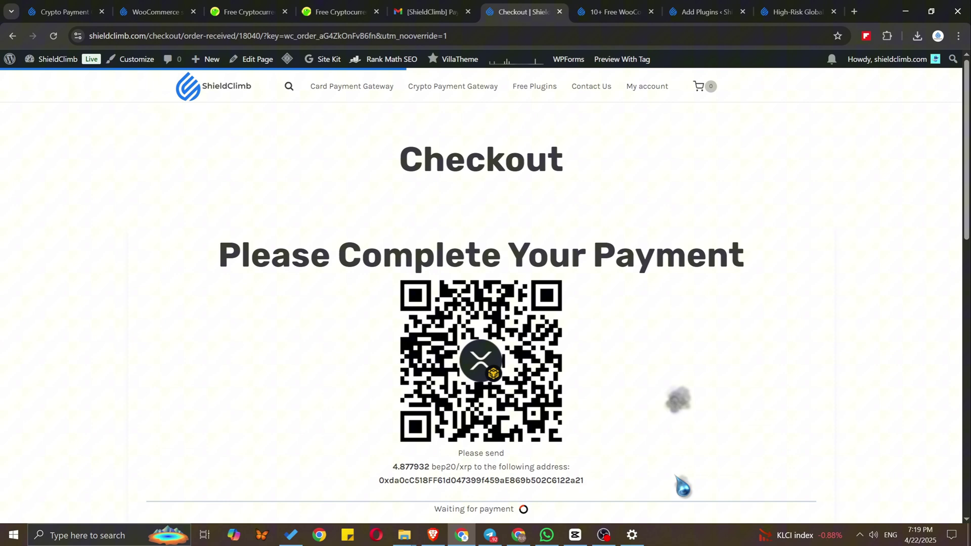
scroll(677, 415, "down", 1)
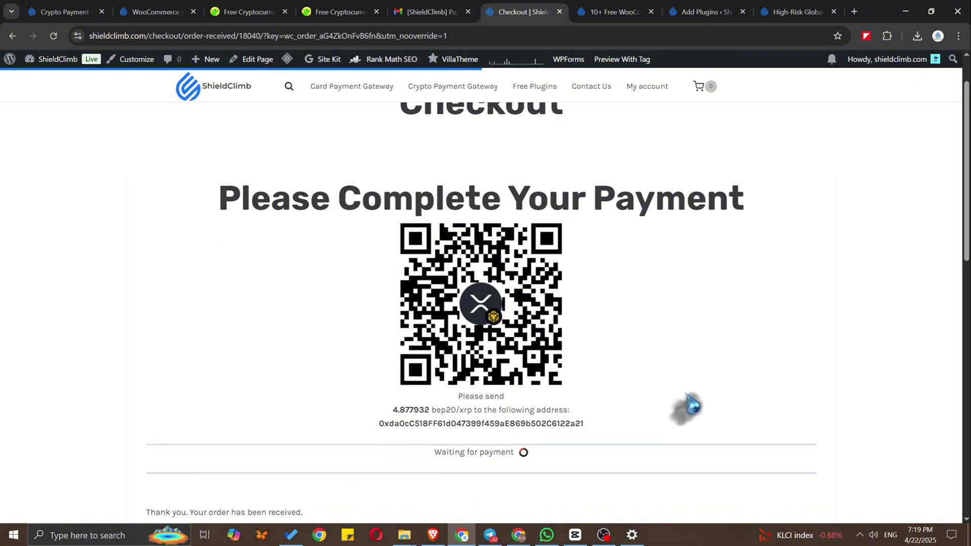
scroll(699, 393, "up", 1)
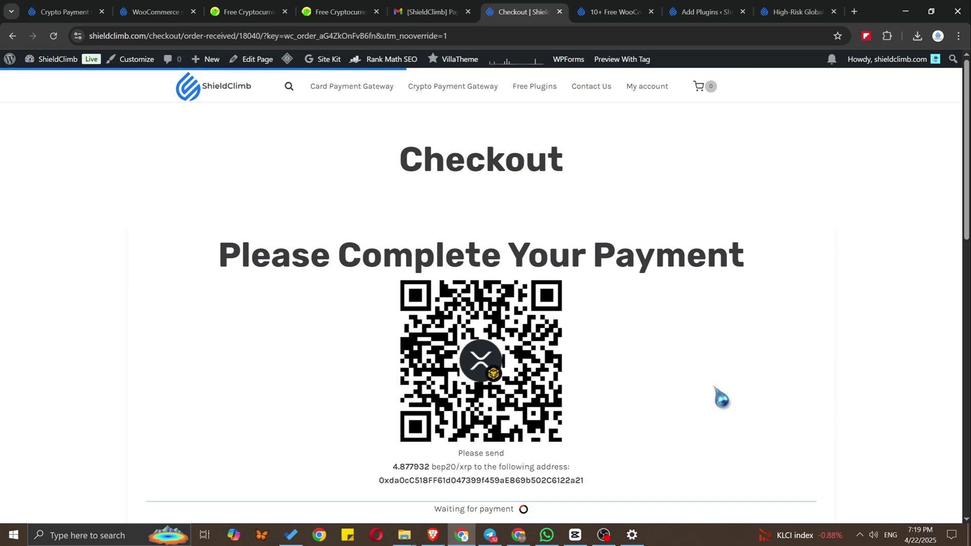
scroll(724, 396, "down", 3)
scroll(726, 397, "up", 3)
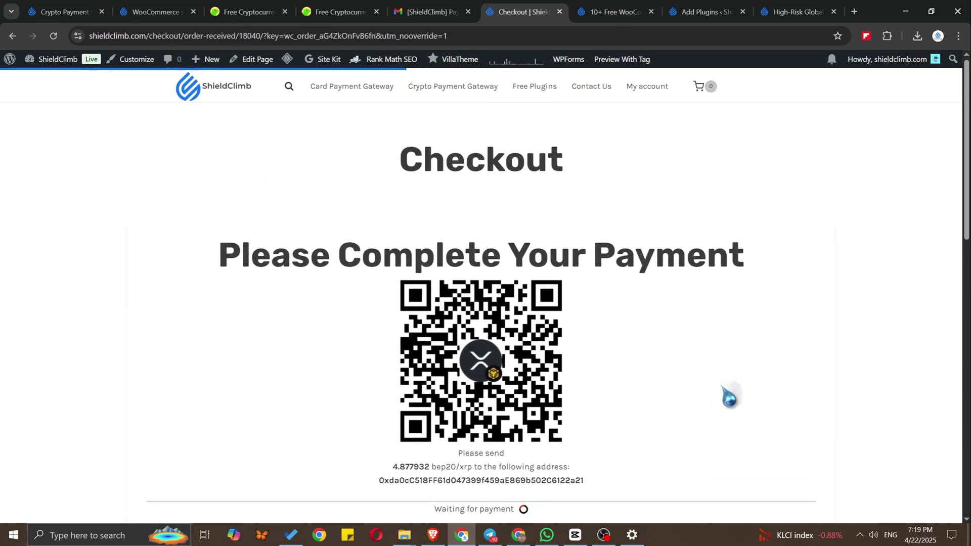
- Read the Auto Complete Orders plugin page from Free Plugins, then return to the shieldclimb plugin search results
left_click(638, 12)
scroll(339, 388, "down", 2)
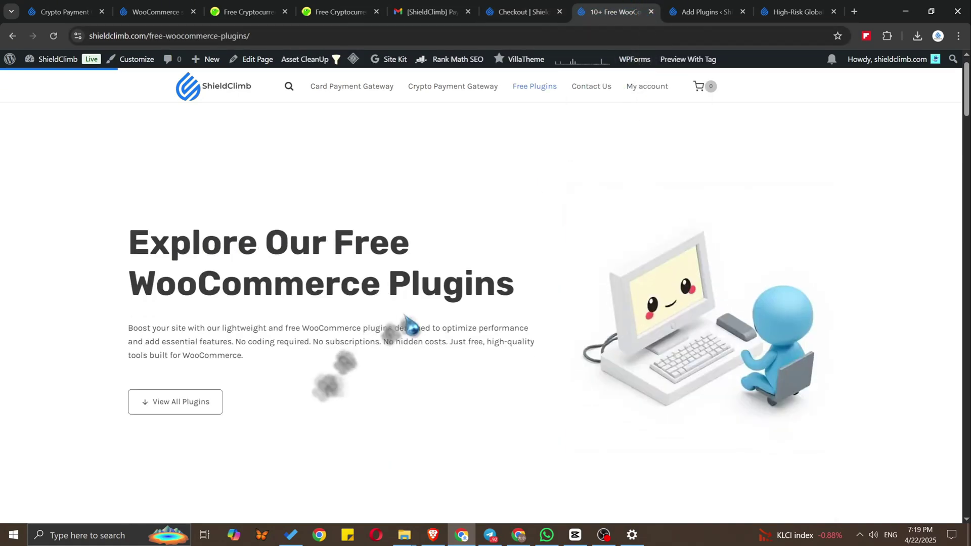
scroll(406, 325, "down", 5)
scroll(422, 303, "down", 5)
scroll(433, 297, "down", 5)
scroll(672, 332, "down", 5)
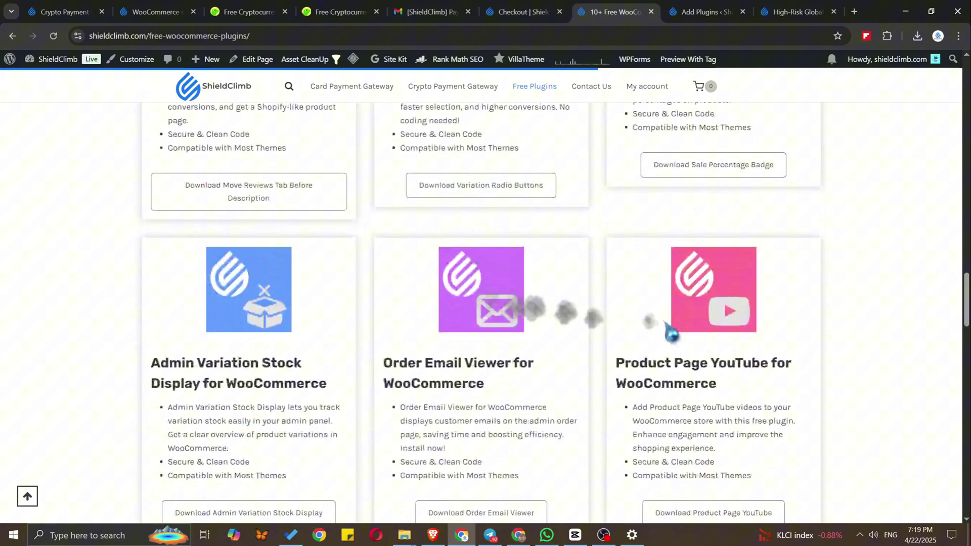
scroll(688, 329, "down", 5)
scroll(737, 400, "down", 2)
left_click(740, 380)
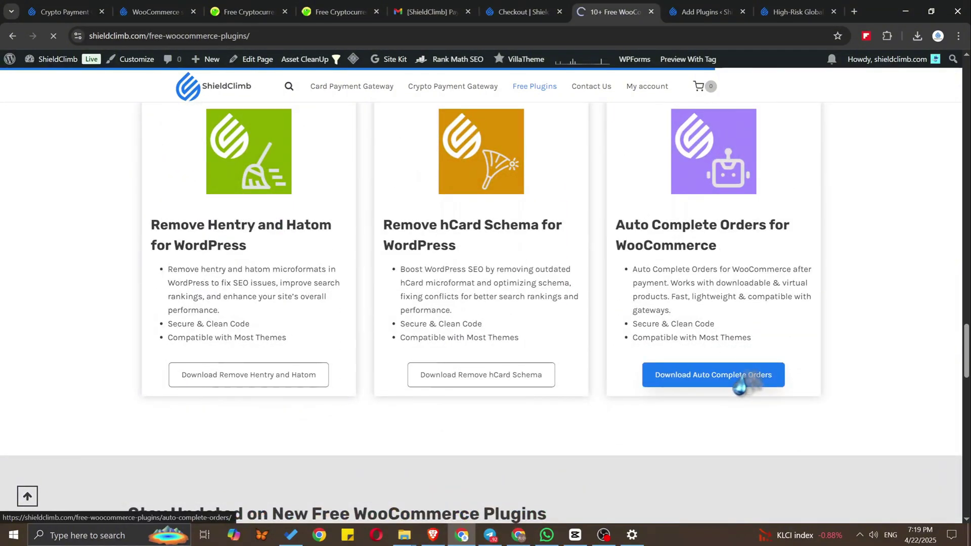
scroll(739, 387, "down", 2)
scroll(742, 385, "down", 2)
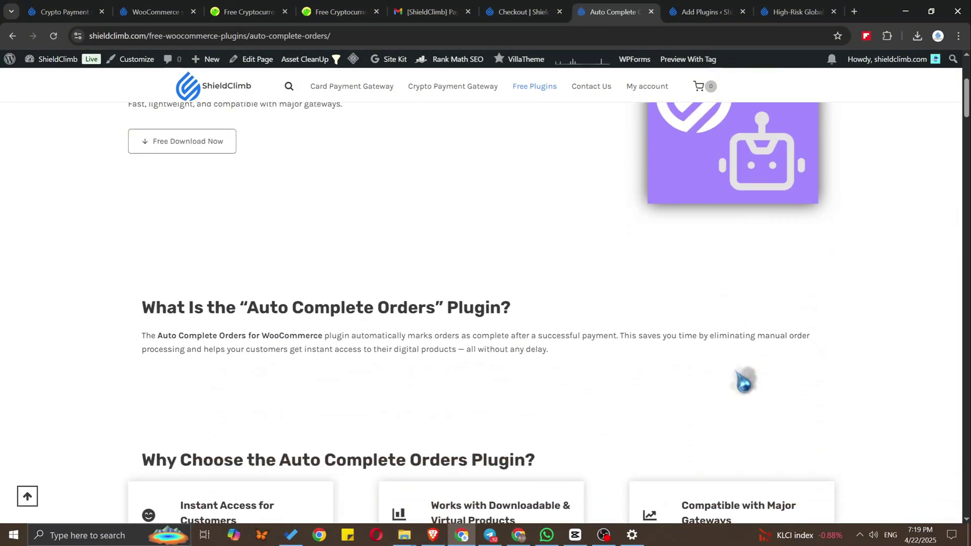
scroll(741, 385, "down", 2)
scroll(742, 384, "down", 1)
scroll(741, 384, "down", 2)
scroll(747, 384, "down", 2)
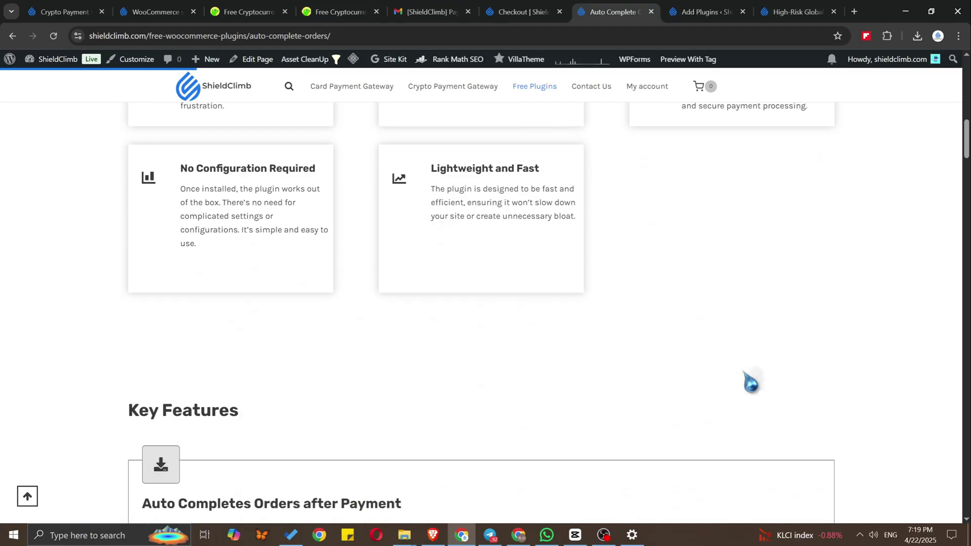
scroll(749, 383, "down", 1)
scroll(750, 383, "down", 3)
scroll(748, 384, "down", 1)
scroll(752, 382, "down", 2)
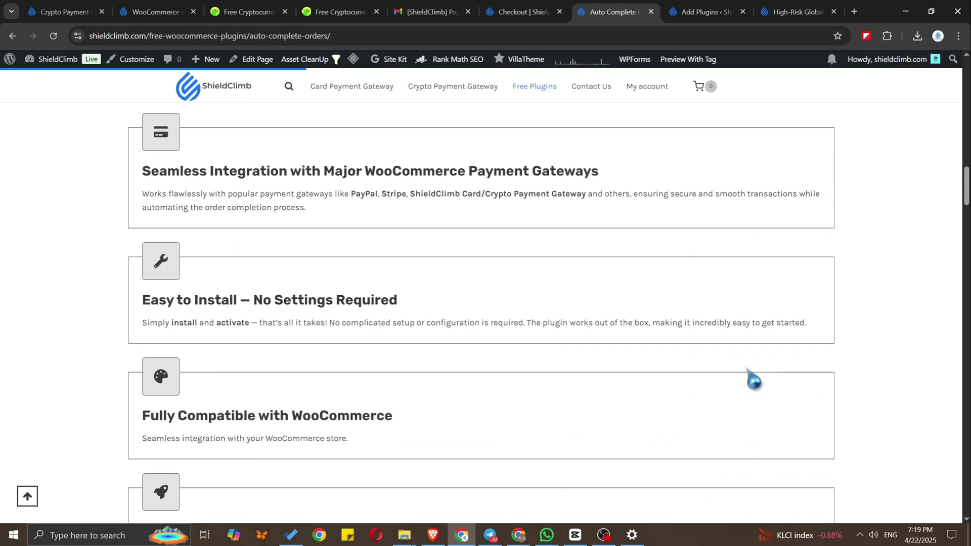
scroll(751, 382, "down", 2)
scroll(753, 376, "down", 2)
scroll(753, 376, "down", 2)
scroll(753, 375, "down", 2)
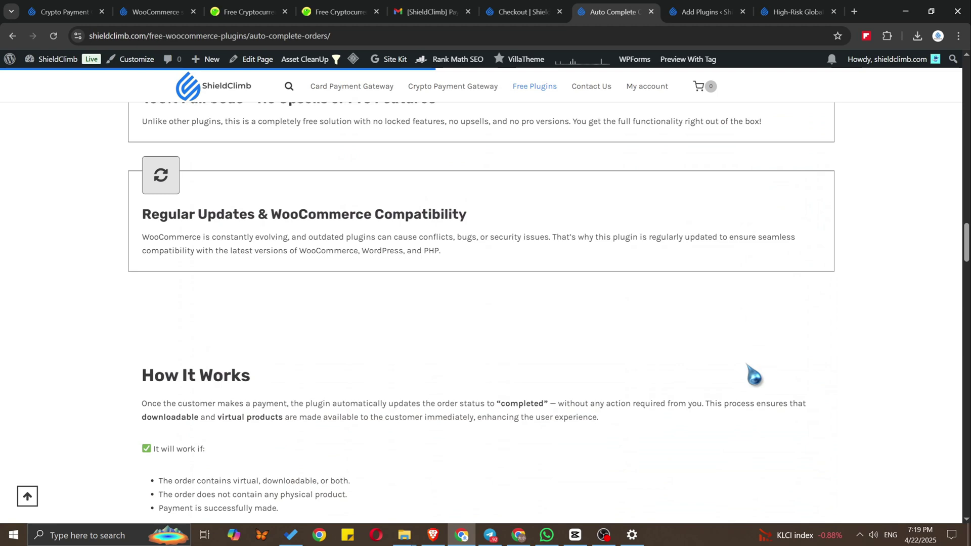
scroll(753, 376, "down", 2)
scroll(753, 375, "down", 4)
scroll(746, 375, "down", 5)
scroll(751, 374, "down", 5)
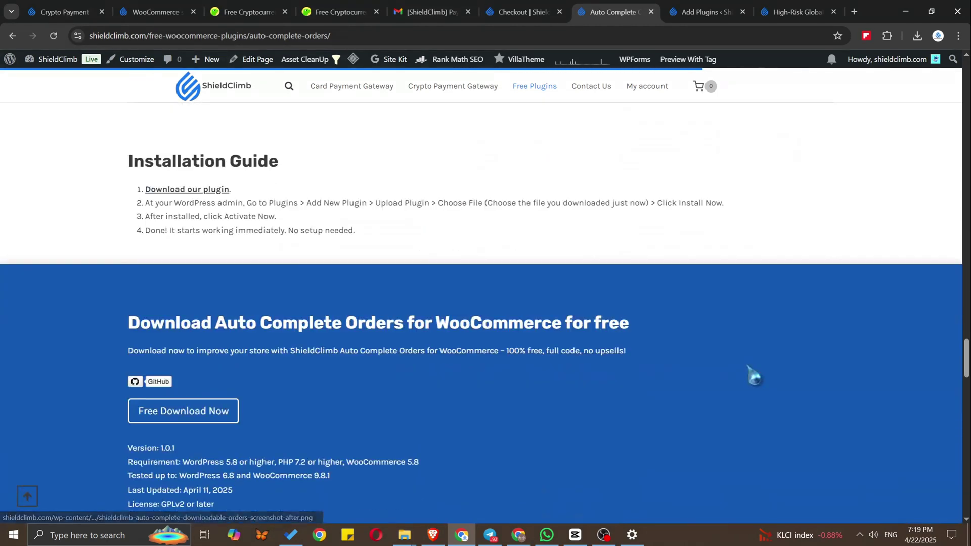
scroll(751, 375, "down", 2)
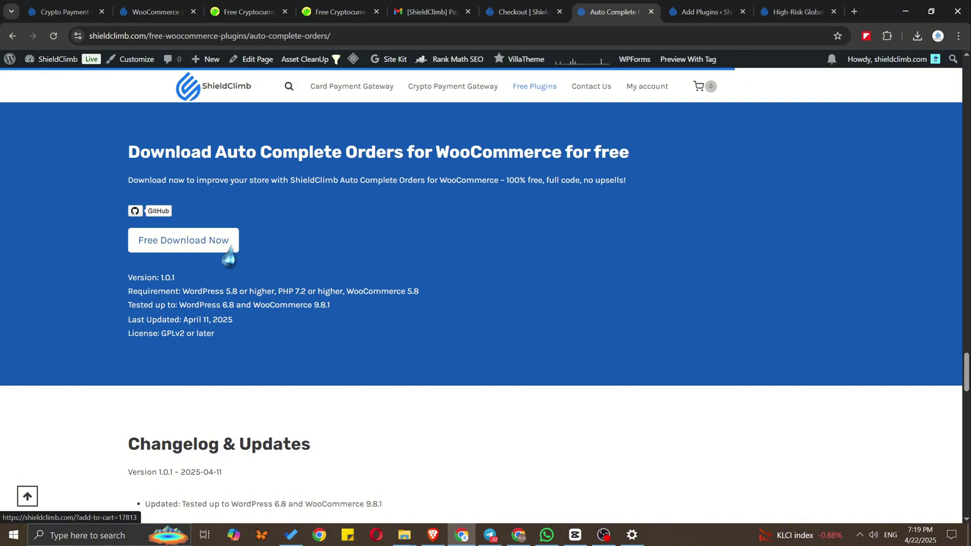
left_click(717, 12)
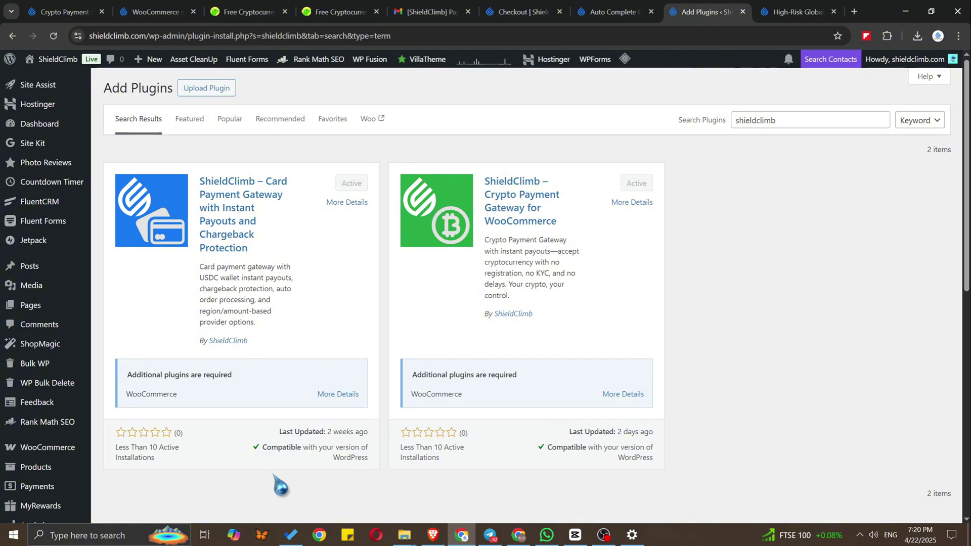
- Browse the ShieldClimb homepage through its gateway, plugins, blog and Why Choose ShieldClimb sections
left_click(797, 11)
scroll(336, 141, "down", 6)
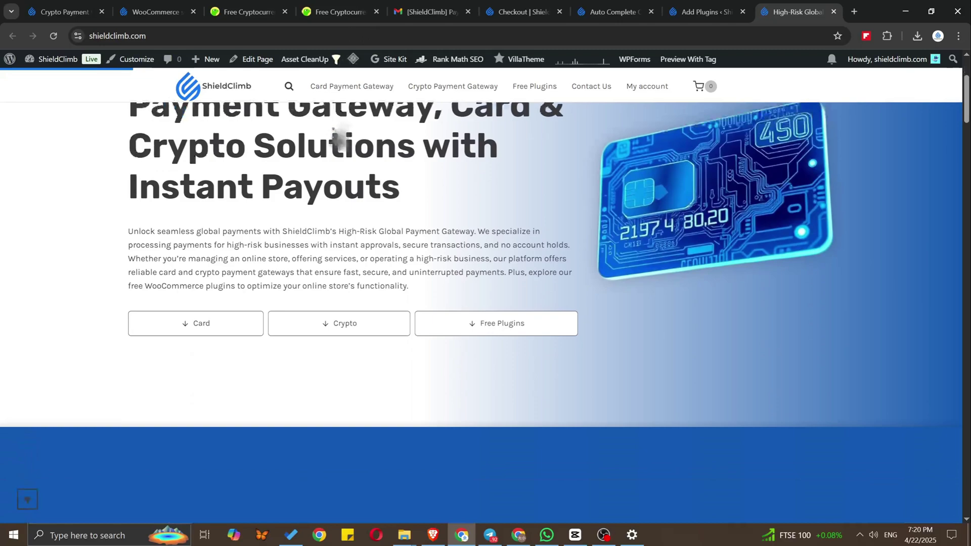
scroll(336, 141, "down", 5)
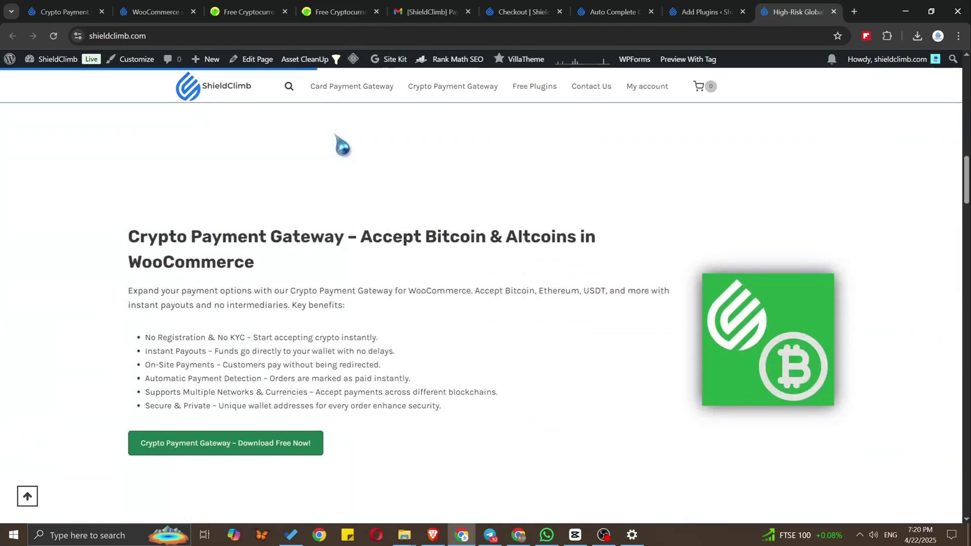
scroll(337, 141, "down", 4)
scroll(335, 142, "down", 2)
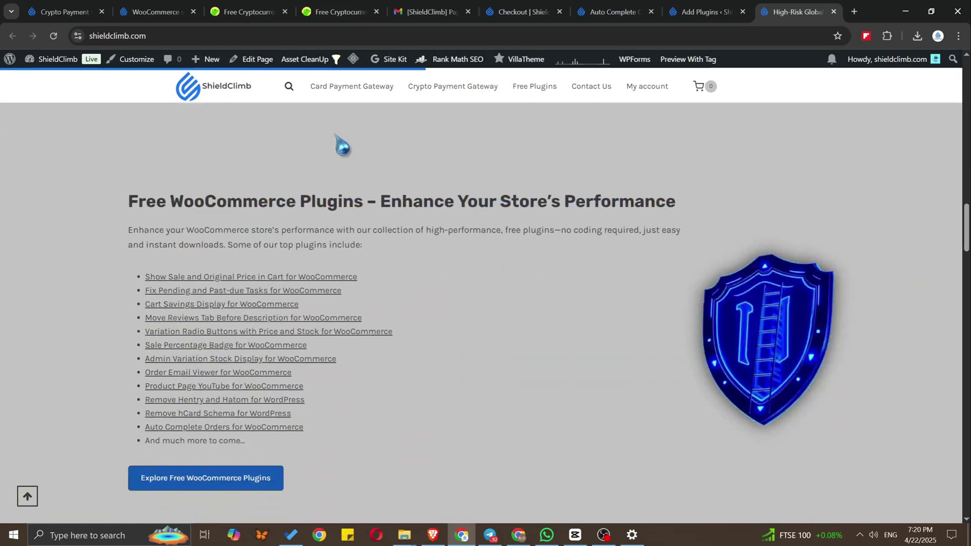
scroll(336, 141, "down", 3)
scroll(336, 142, "down", 3)
scroll(337, 141, "down", 3)
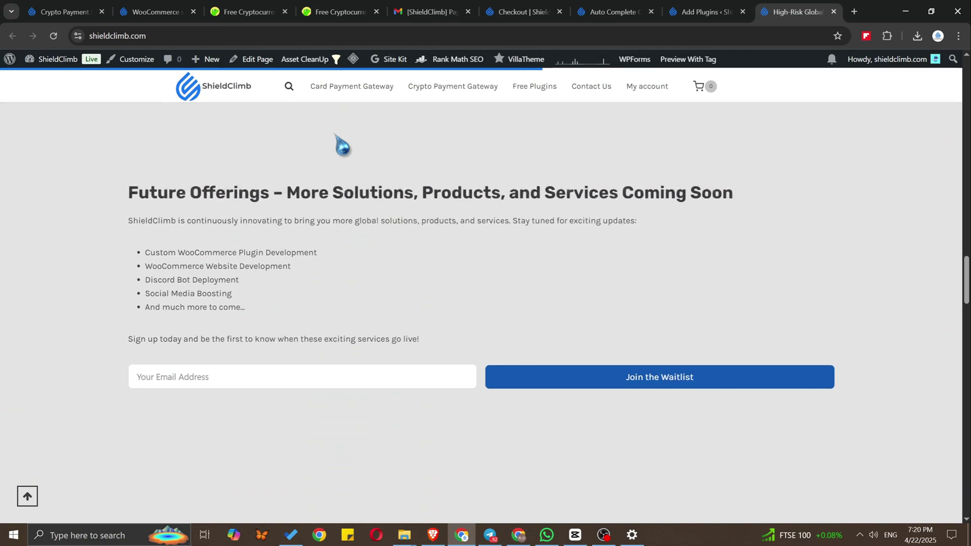
scroll(336, 141, "down", 2)
scroll(336, 141, "down", 3)
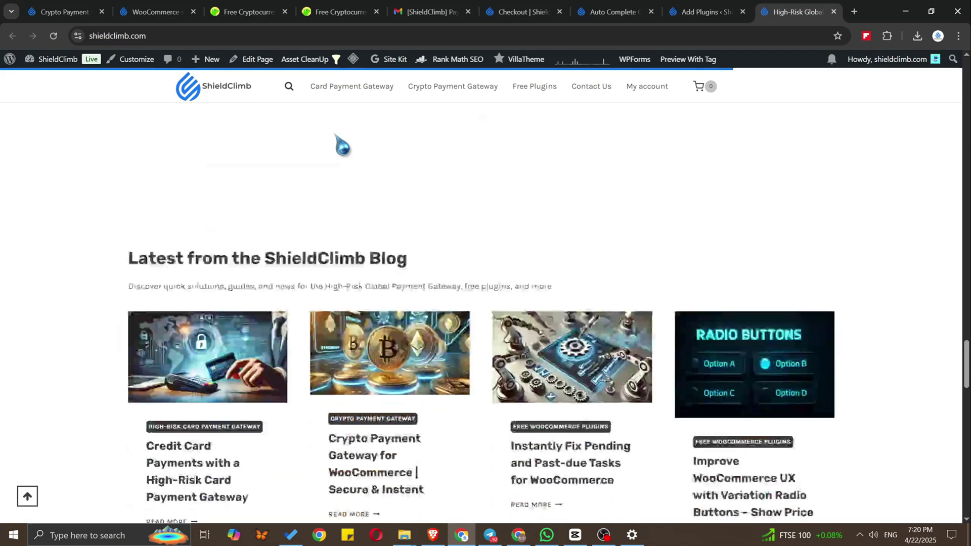
scroll(336, 141, "down", 1)
scroll(336, 141, "down", 3)
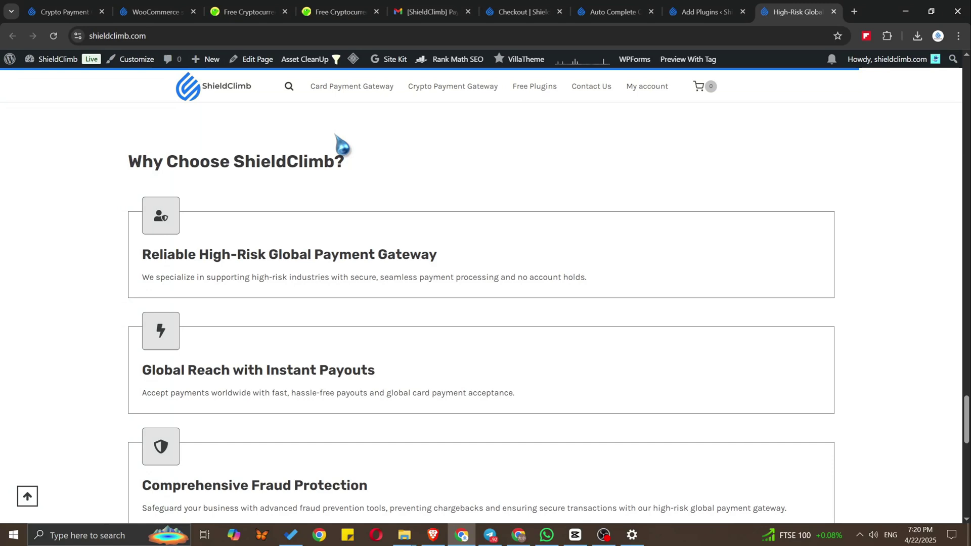
scroll(335, 141, "down", 2)
scroll(337, 142, "down", 2)
scroll(336, 141, "down", 2)
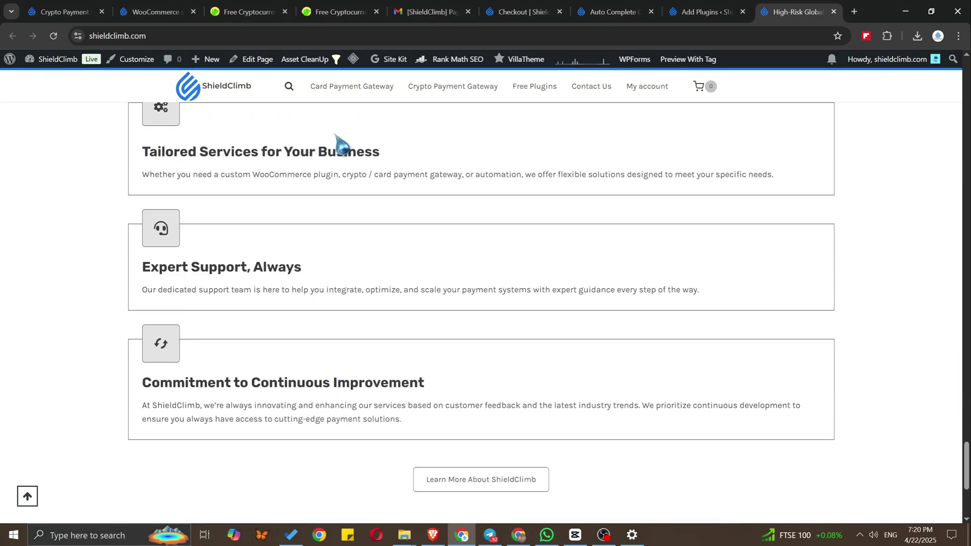